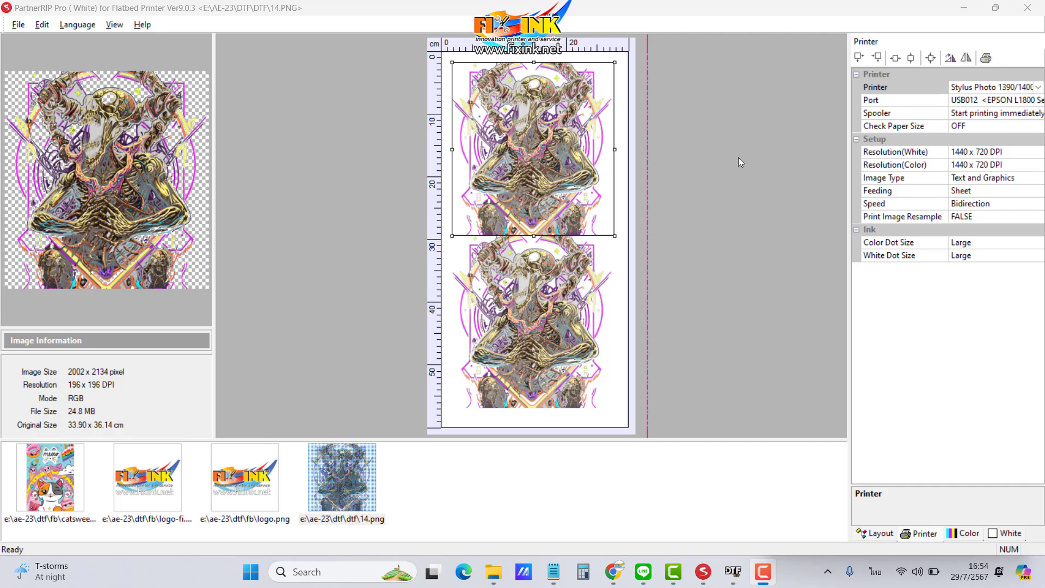
Browse the printer list and keep Stylus Photo 1390/1400 as the printer.
{"action": "left_click", "coordinate": [959, 87]}
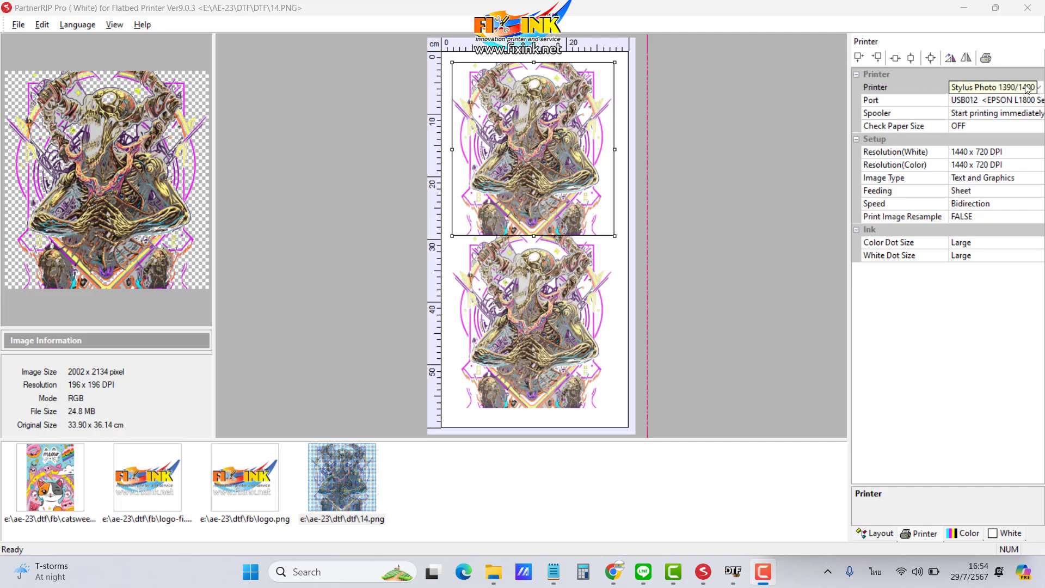
{"action": "left_click", "coordinate": [1039, 88]}
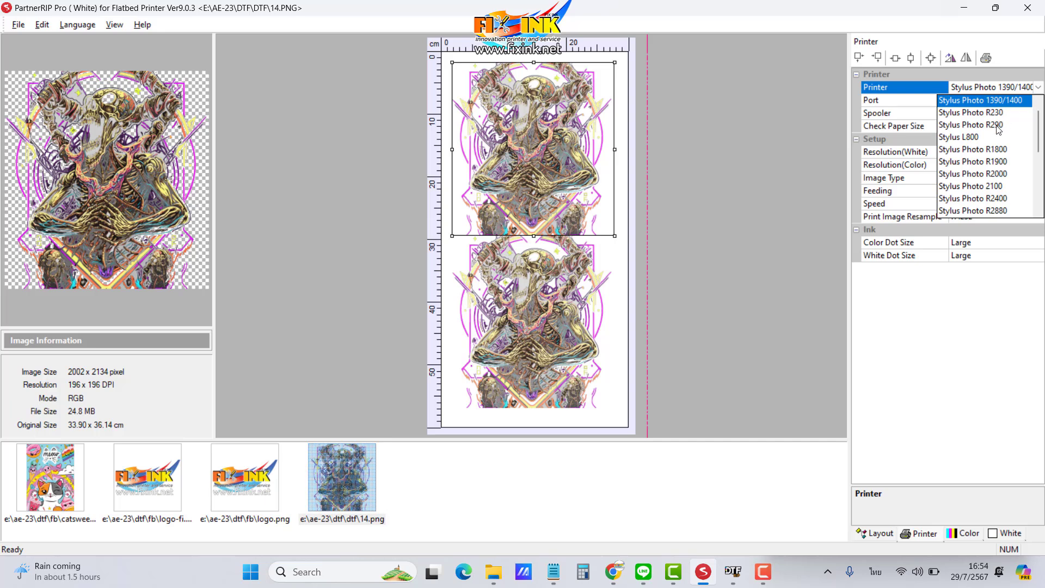
{"action": "mouse_move", "coordinate": [1040, 134]}
{"action": "left_mouse_down"}
{"action": "mouse_move", "coordinate": [1040, 187]}
{"action": "mouse_move", "coordinate": [1040, 131]}
{"action": "mouse_move", "coordinate": [1042, 143]}
{"action": "left_mouse_up"}
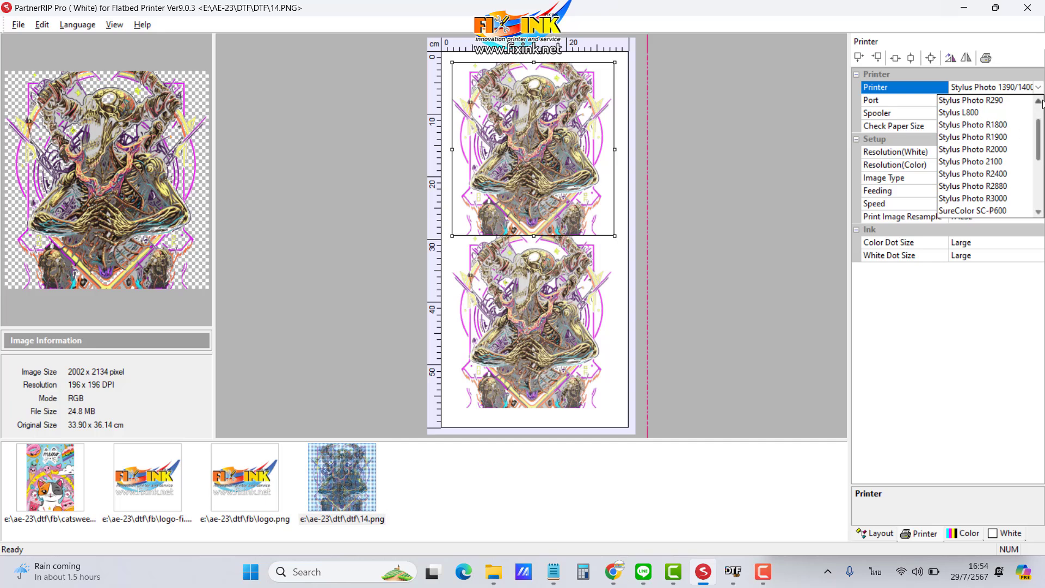
{"action": "left_click_drag", "start_coordinate": [1042, 121], "coordinate": [1041, 111]}
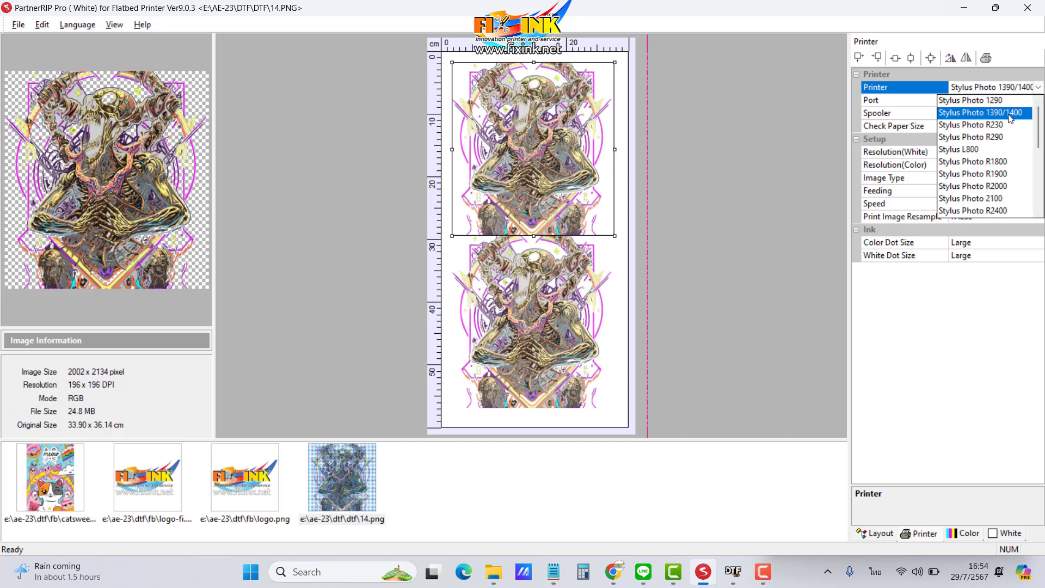
{"action": "left_click", "coordinate": [1010, 119]}
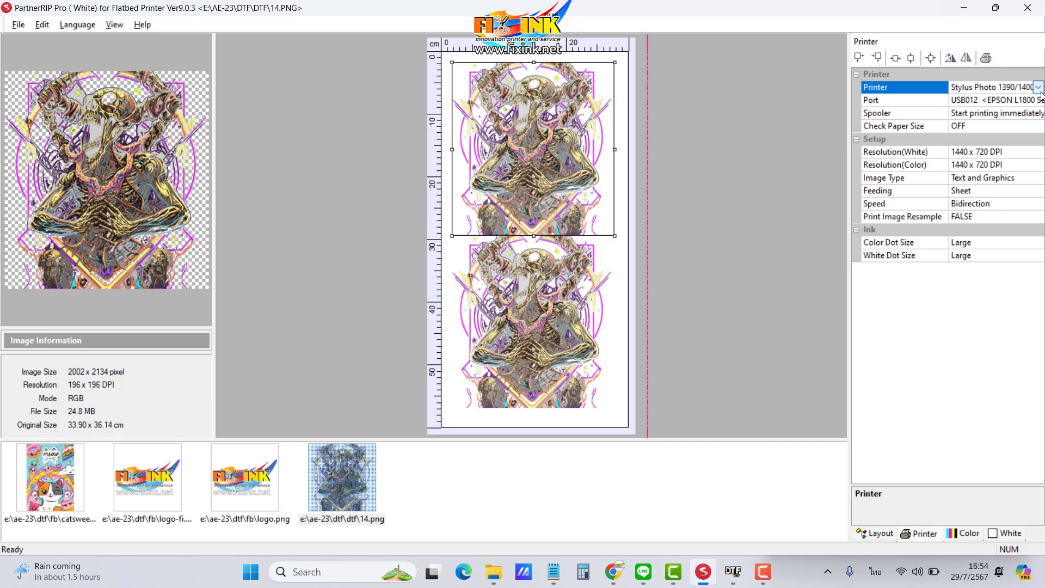
Try white-ink resolutions 1440 x 1440 and 2880 x 1440 DPI, then return to 1440 x 720 DPI.
{"action": "left_click", "coordinate": [1031, 157]}
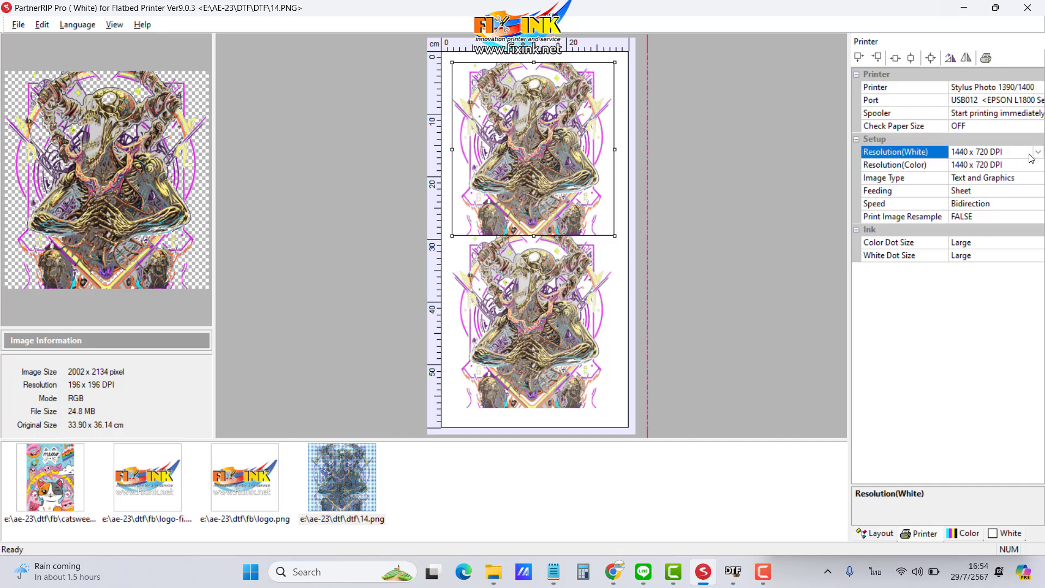
{"action": "left_click", "coordinate": [1039, 154]}
{"action": "left_click", "coordinate": [1038, 155]}
{"action": "left_click", "coordinate": [1033, 157]}
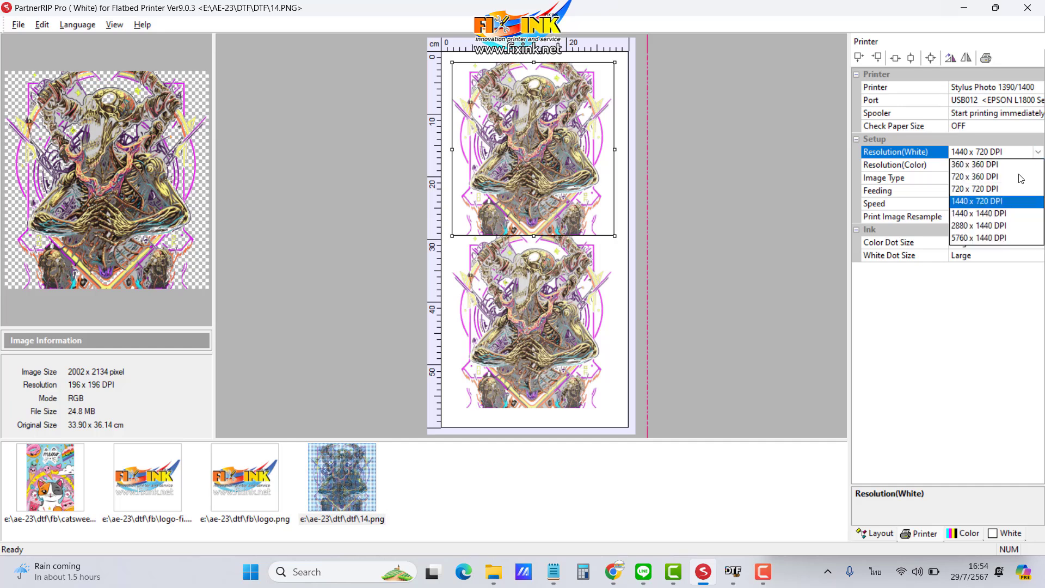
{"action": "left_click", "coordinate": [994, 216]}
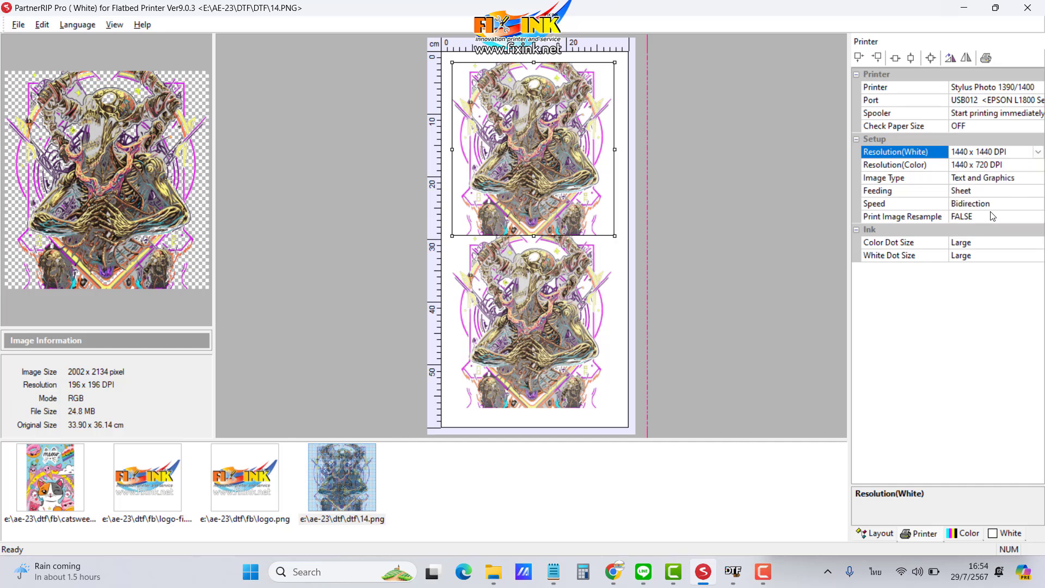
{"action": "left_click", "coordinate": [1037, 153]}
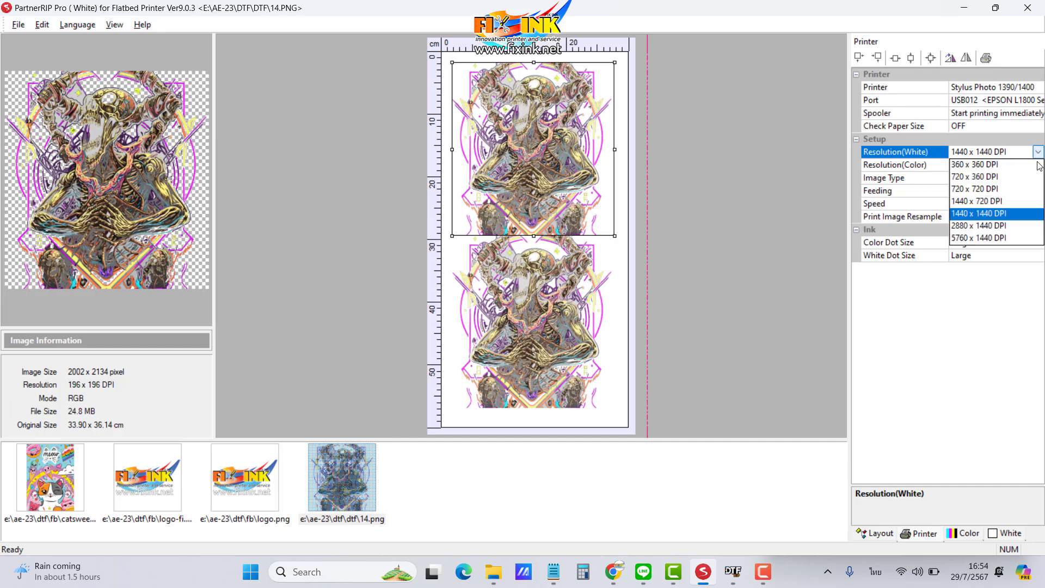
{"action": "left_click", "coordinate": [987, 228]}
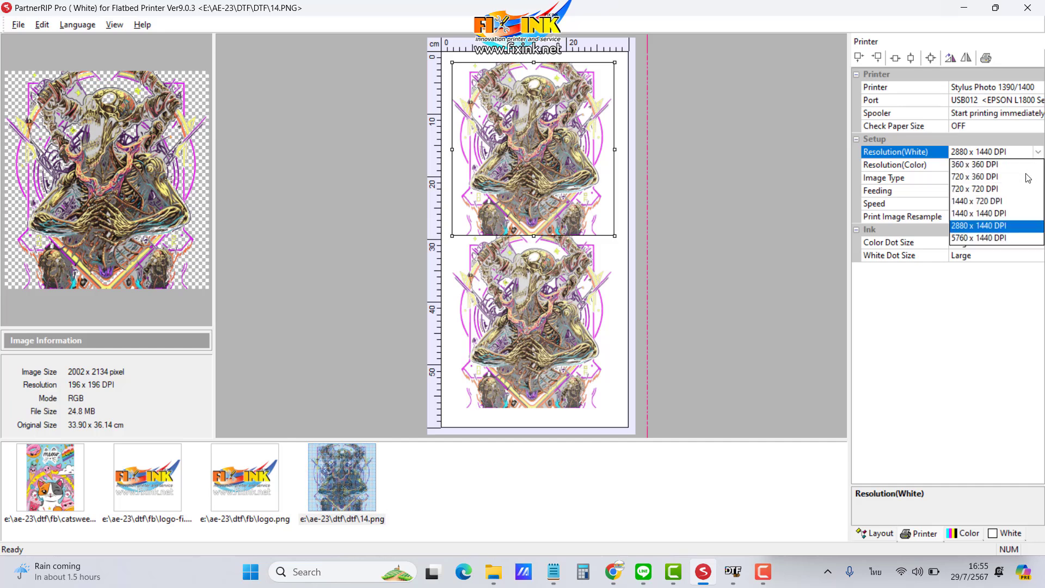
{"action": "left_click", "coordinate": [1038, 152]}
{"action": "left_click", "coordinate": [988, 201]}
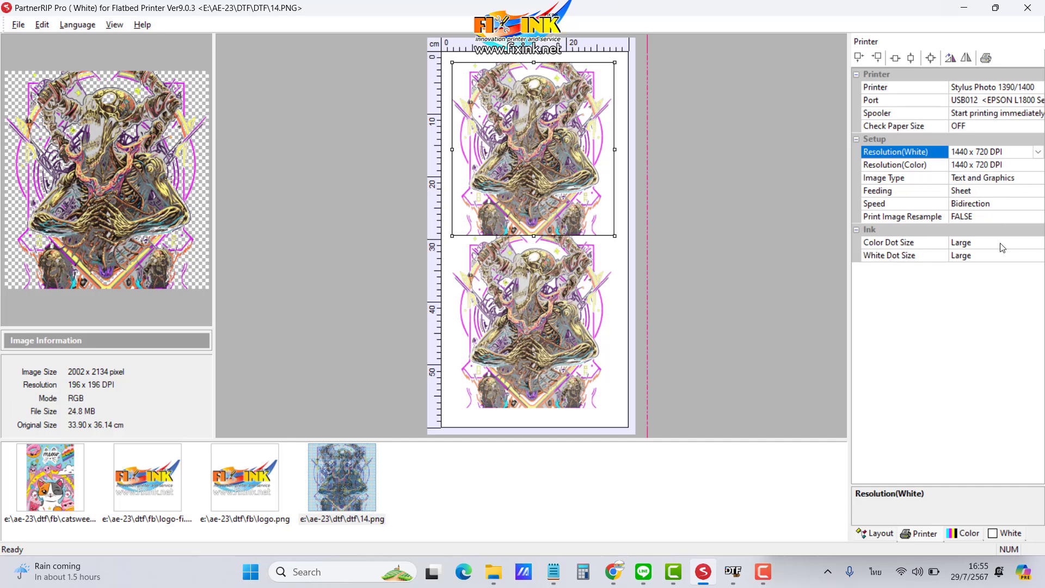
Keep the colour dot size at Large and bring up the Color management settings.
{"action": "left_click", "coordinate": [1021, 246]}
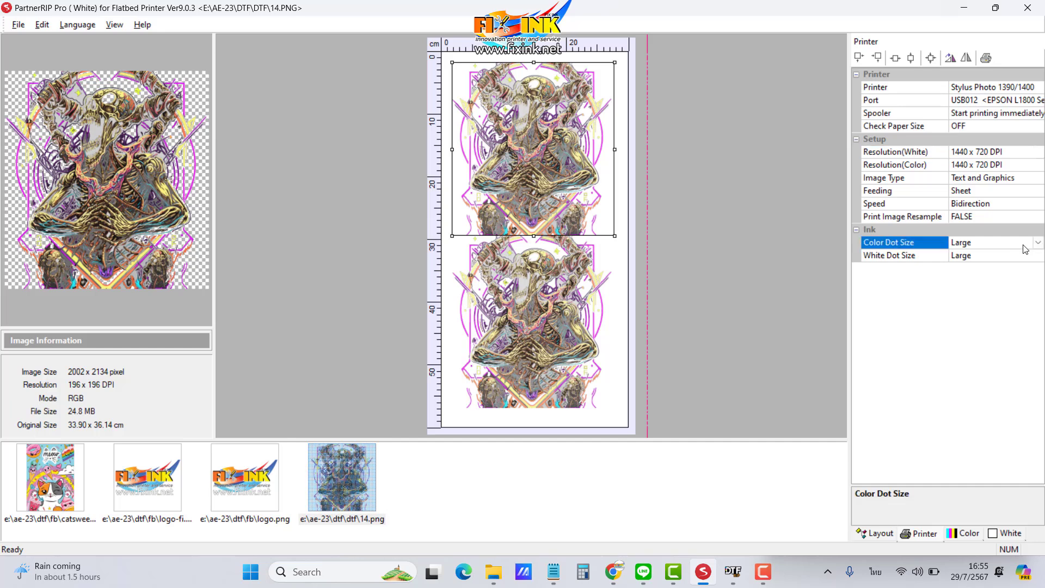
{"action": "left_click", "coordinate": [1038, 244]}
{"action": "left_click", "coordinate": [1037, 245]}
{"action": "left_click", "coordinate": [1038, 245]}
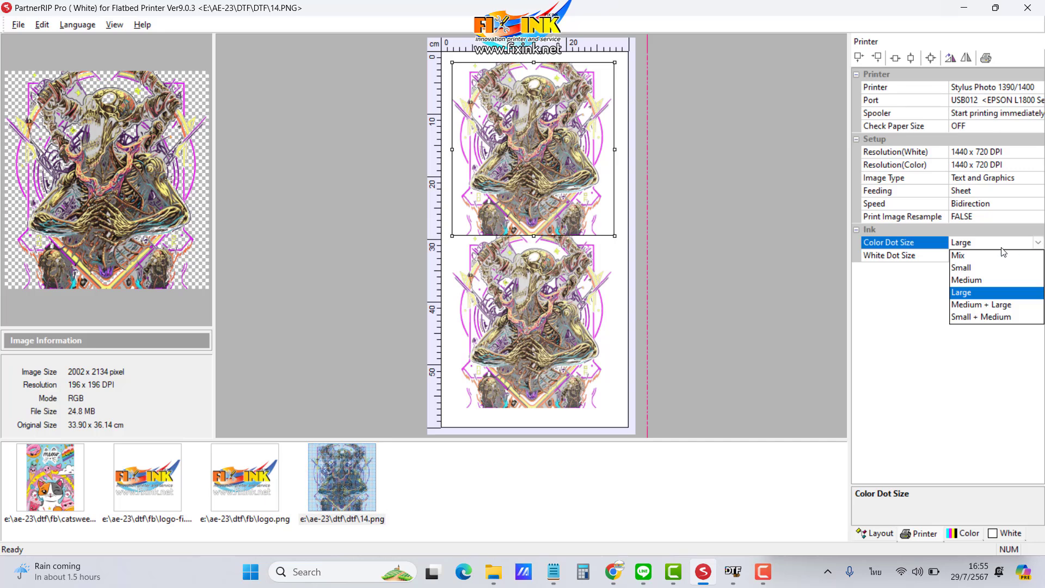
{"action": "left_click", "coordinate": [906, 302]}
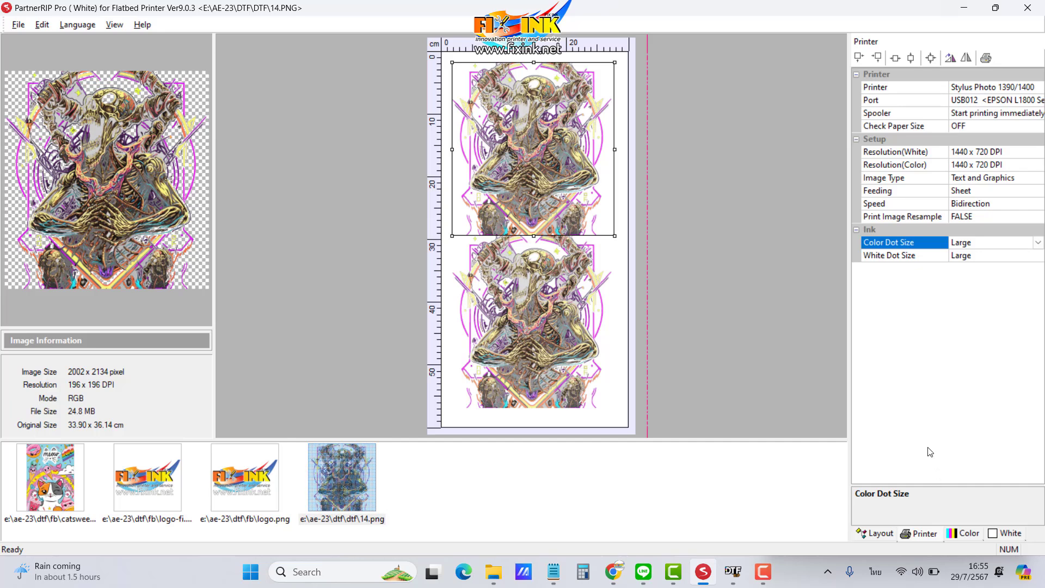
{"action": "left_click", "coordinate": [965, 534]}
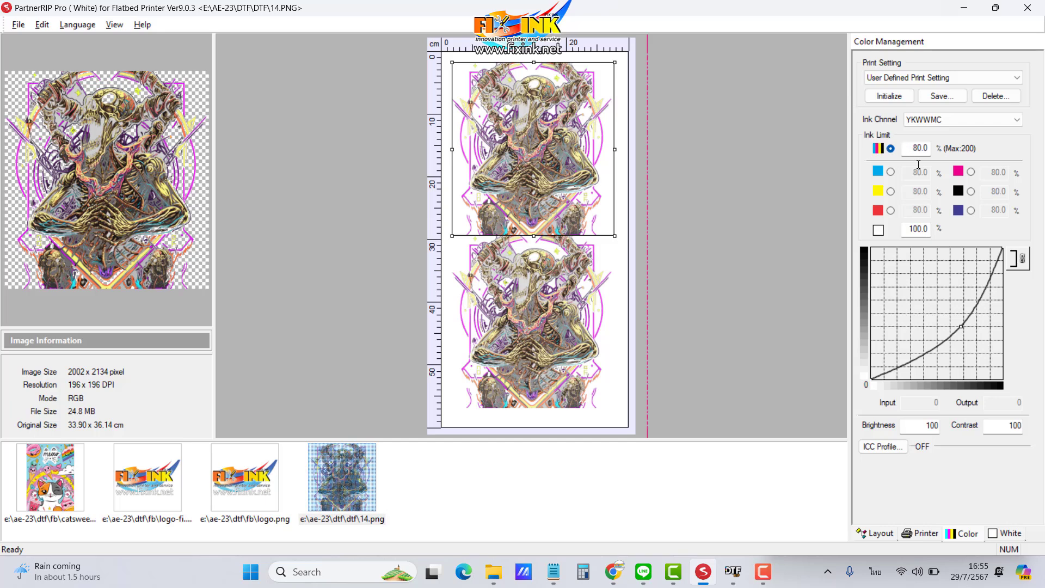
{"action": "left_click", "coordinate": [914, 148]}
{"action": "left_click", "coordinate": [891, 172]}
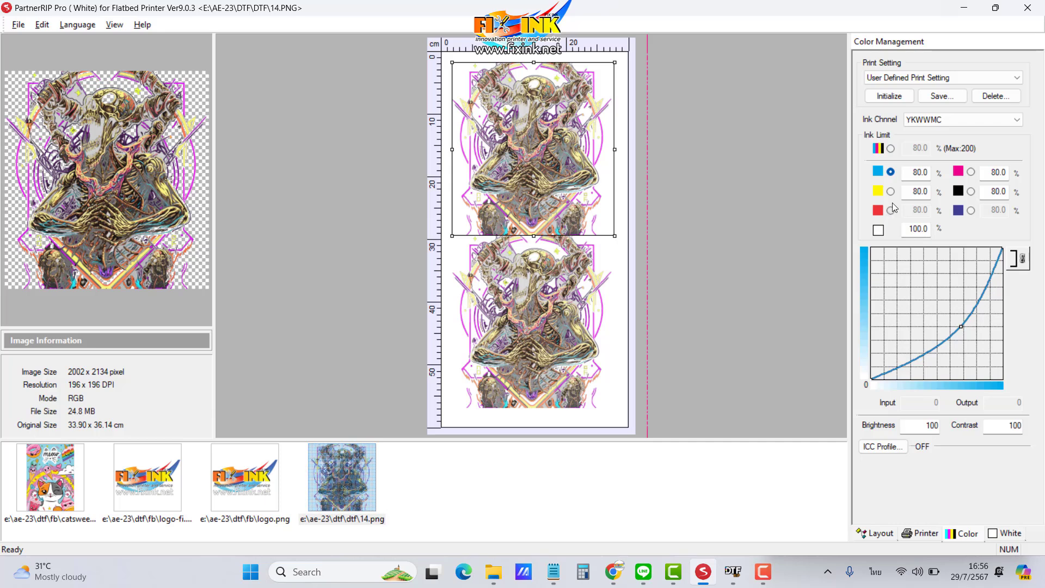
{"action": "left_click", "coordinate": [972, 172]}
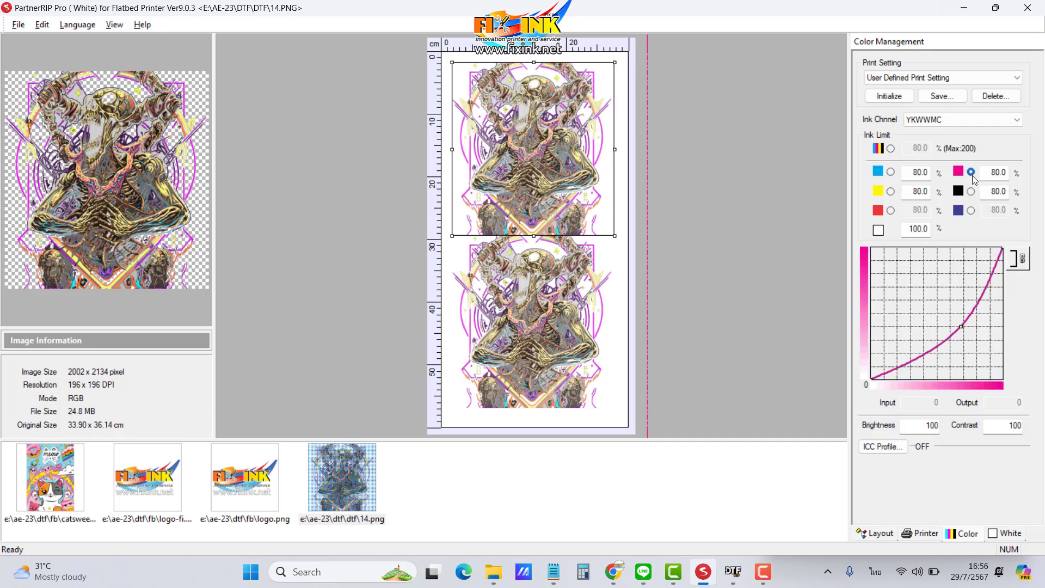
{"action": "left_click", "coordinate": [891, 192]}
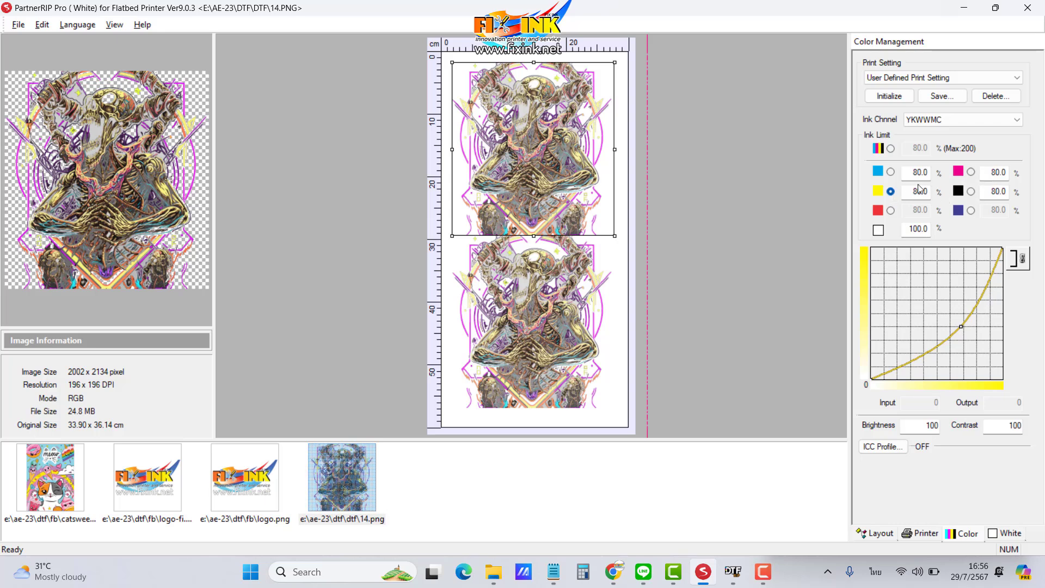
{"action": "left_click", "coordinate": [890, 149]}
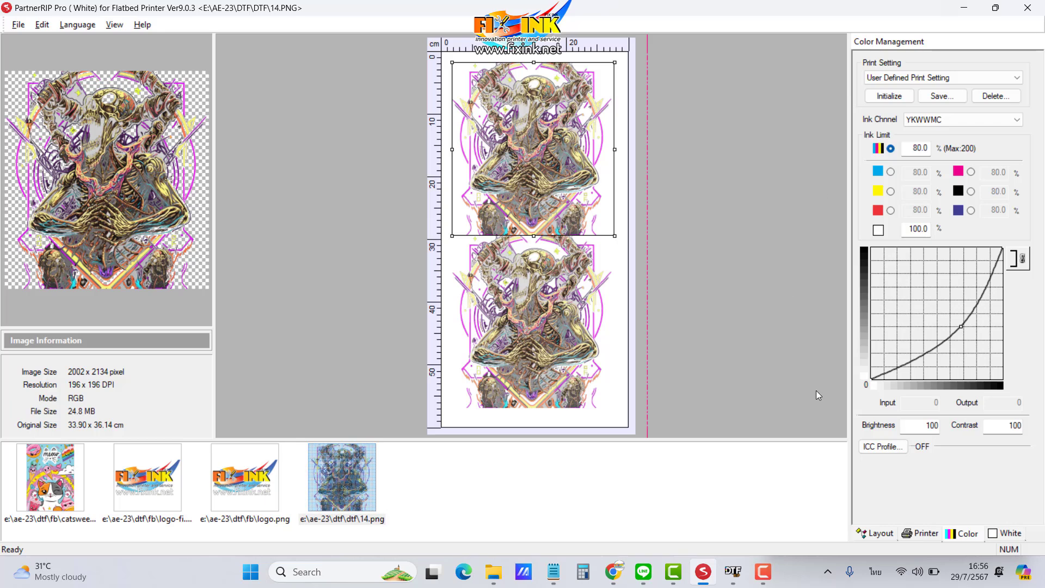
{"action": "left_click", "coordinate": [914, 420]}
{"action": "left_click", "coordinate": [1009, 425]}
In AcroRIP, set the printer to Stylus L1800.
{"action": "left_click", "coordinate": [732, 581]}
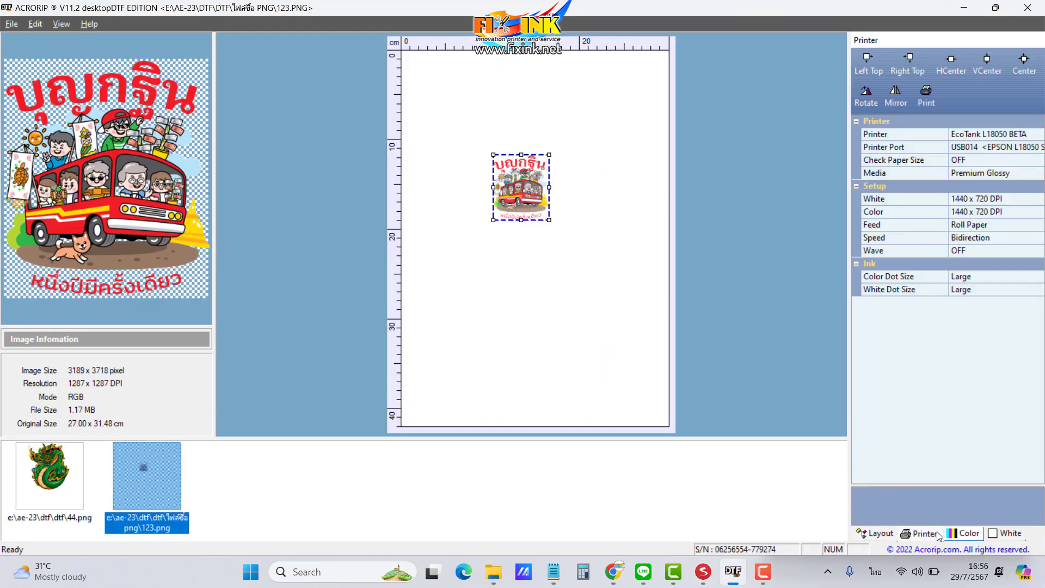
{"action": "left_click", "coordinate": [1027, 137]}
{"action": "left_click", "coordinate": [1037, 135]}
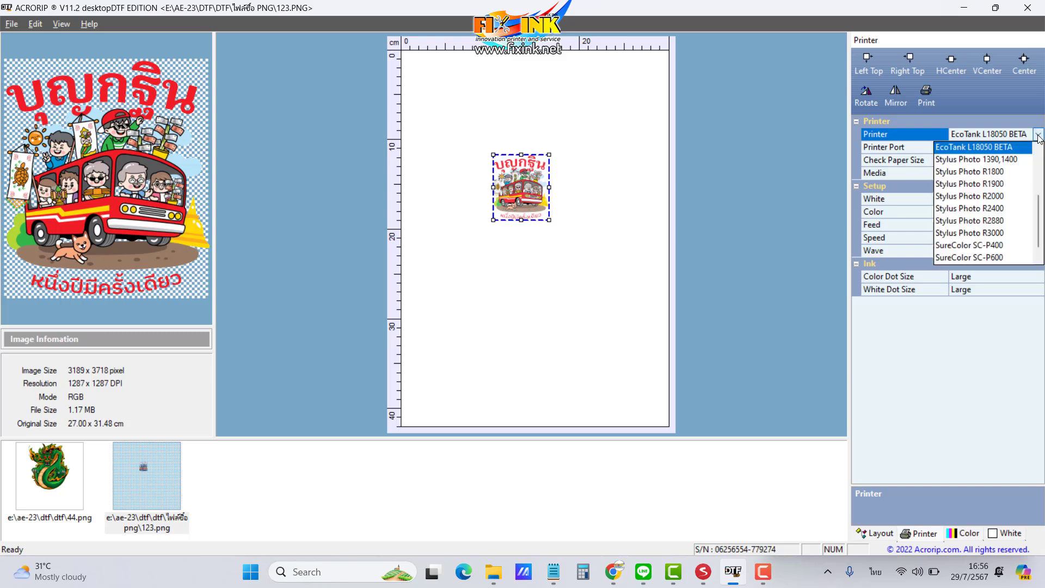
{"action": "left_click_drag", "start_coordinate": [1038, 224], "coordinate": [1022, 173]}
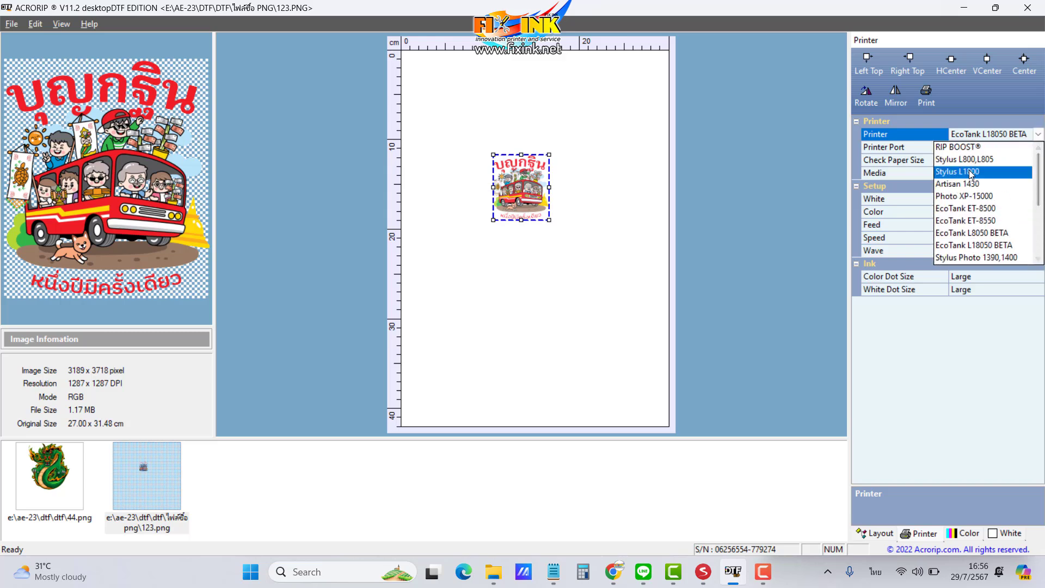
{"action": "left_click", "coordinate": [1018, 171]}
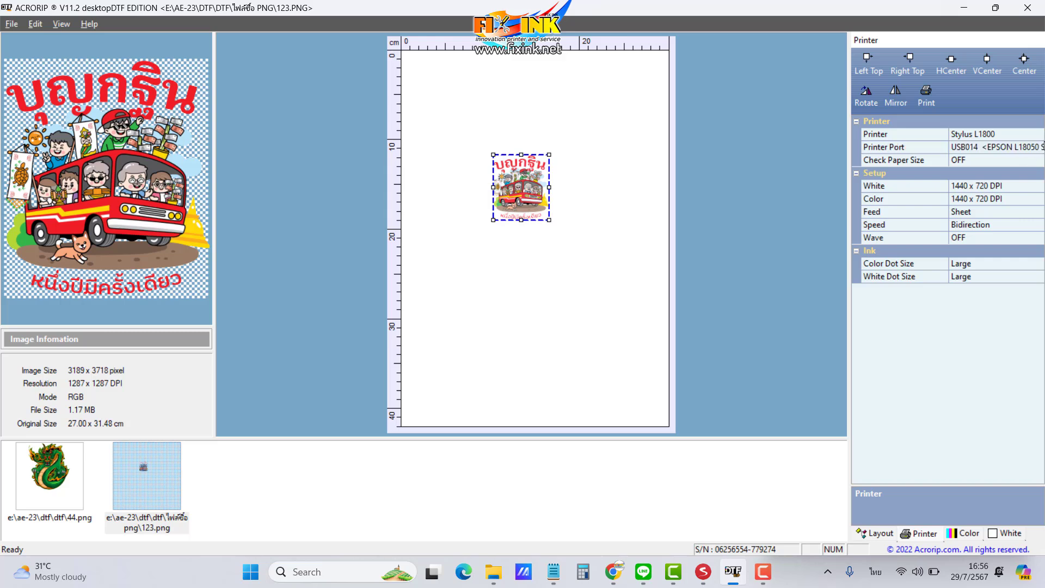
{"action": "left_click", "coordinate": [1041, 135]}
{"action": "left_click", "coordinate": [1039, 134]}
{"action": "left_click", "coordinate": [1039, 134]}
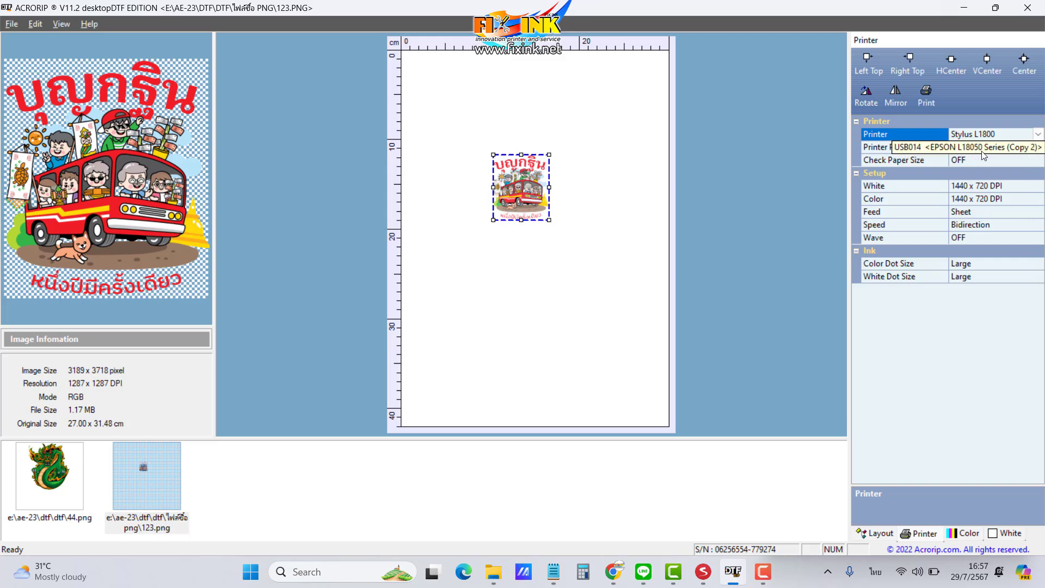
Review AcroRIP's colour management, then minimise AcroRIP and PartnerRIP Pro.
{"action": "left_click", "coordinate": [963, 534]}
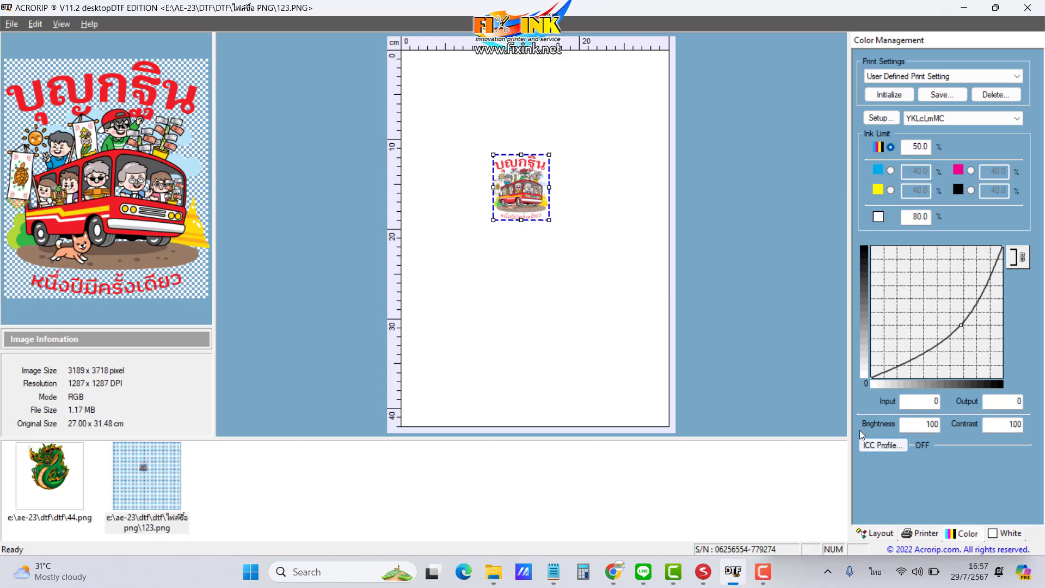
{"action": "left_click", "coordinate": [961, 9]}
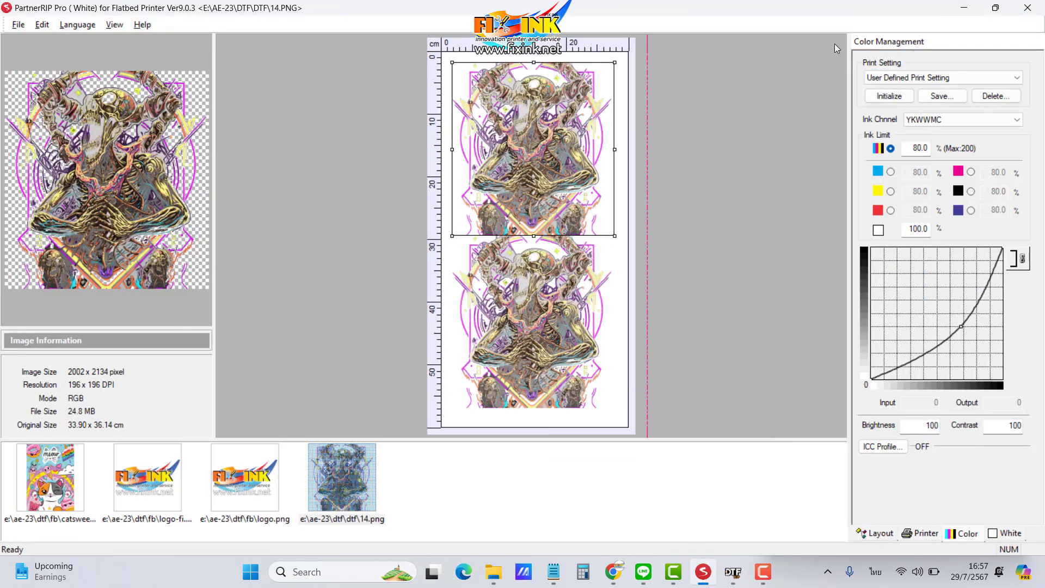
{"action": "left_click", "coordinate": [964, 8]}
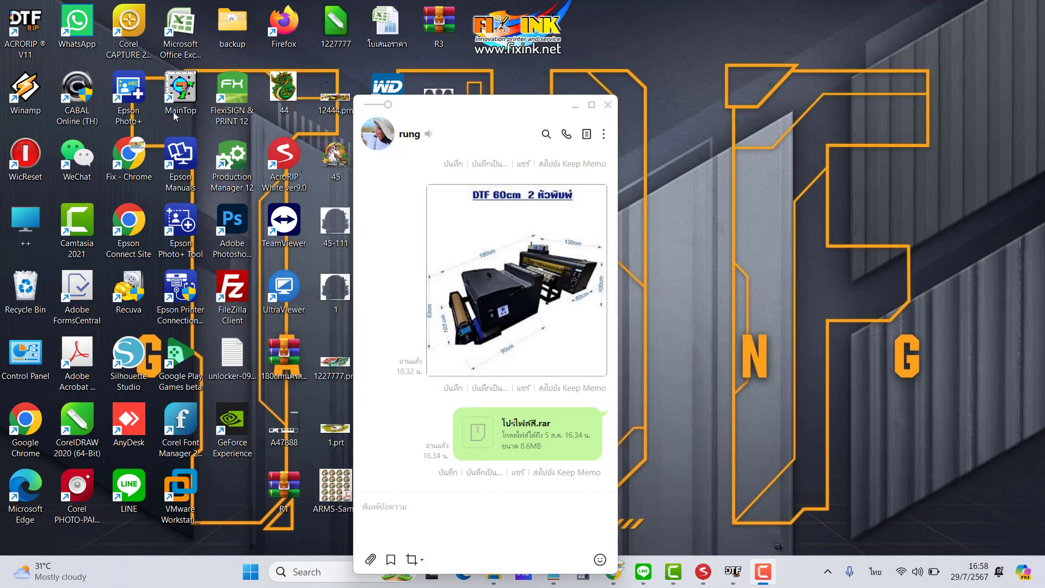
Move the LINE chat aside, save โปรไฟล์สี.rar into Downloads, and open its folder.
{"action": "left_click_drag", "start_coordinate": [451, 116], "coordinate": [647, 105]}
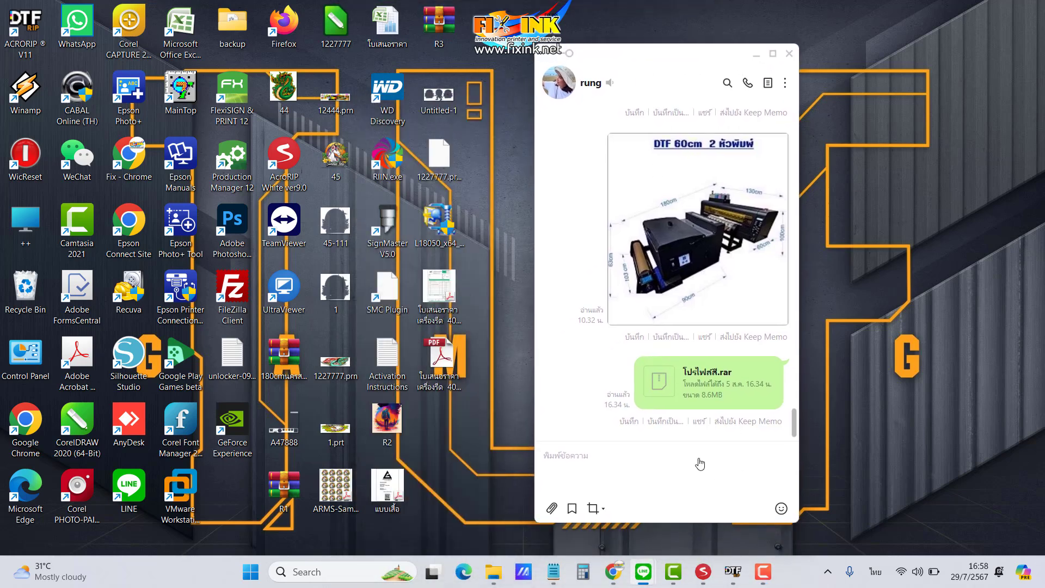
{"action": "left_click", "coordinate": [666, 421]}
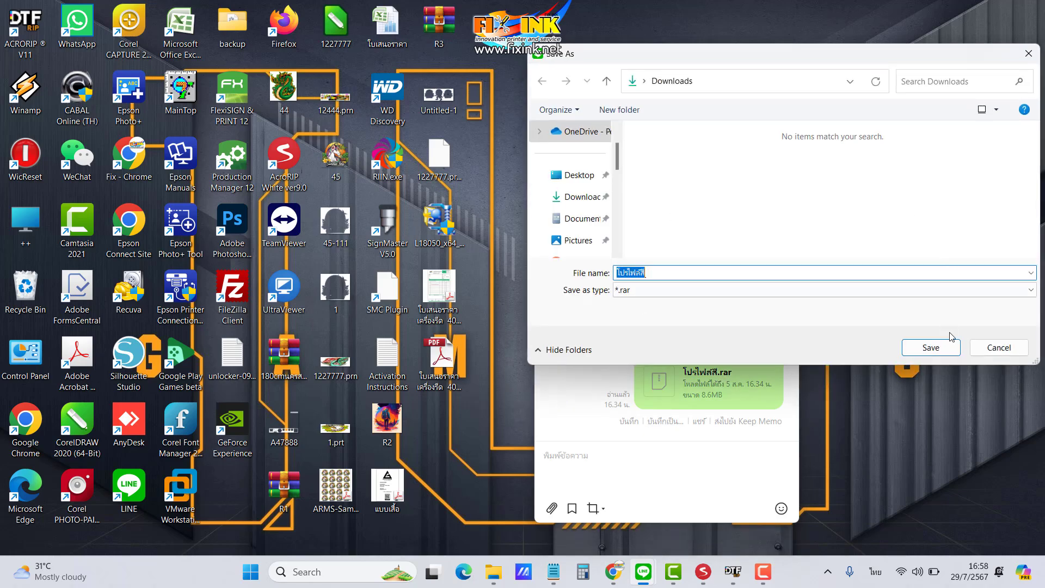
{"action": "left_click", "coordinate": [951, 351]}
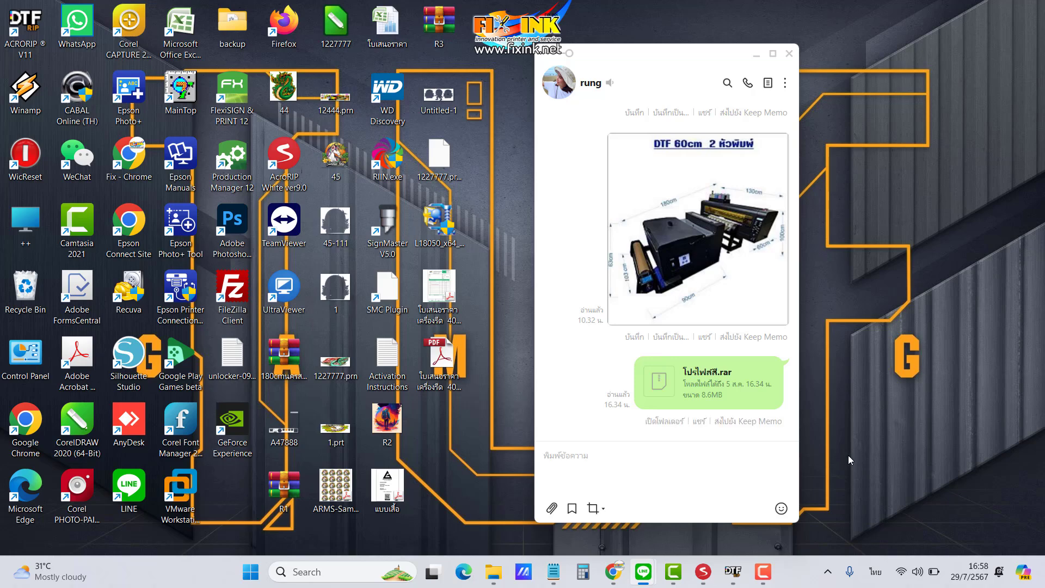
{"action": "left_click", "coordinate": [660, 430]}
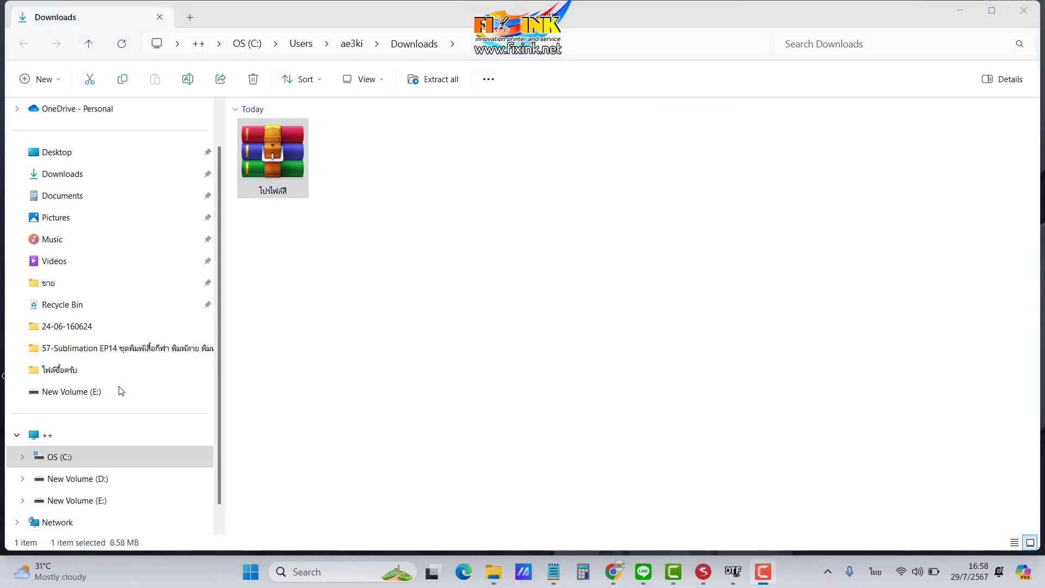
Open โปรไฟล์สี.rar in WinRAR, extract it into Downloads using the archive password, and close WinRAR.
{"action": "left_click", "coordinate": [281, 163]}
{"action": "double_click", "coordinate": [281, 155]}
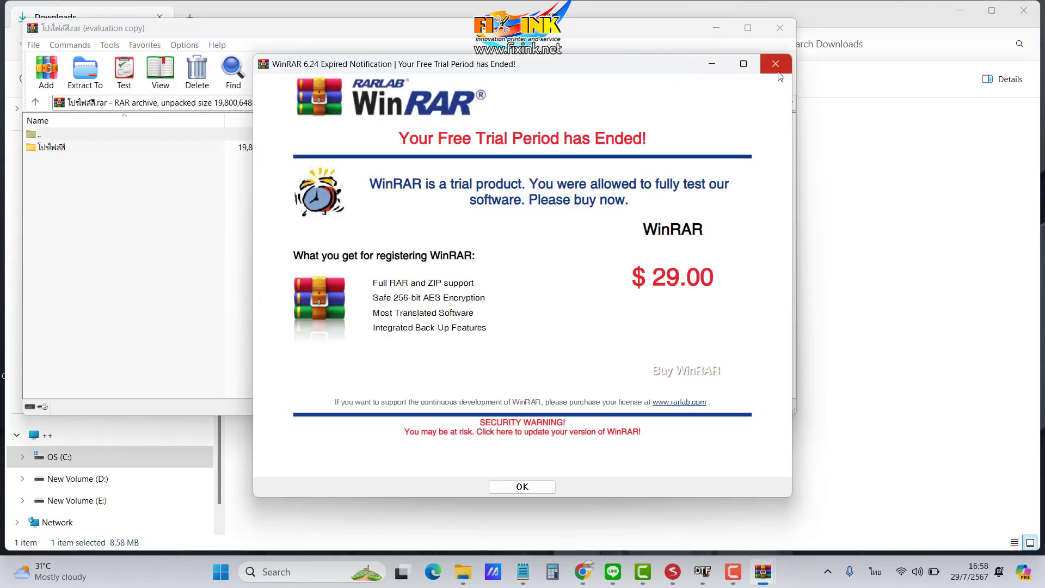
{"action": "left_click", "coordinate": [776, 64]}
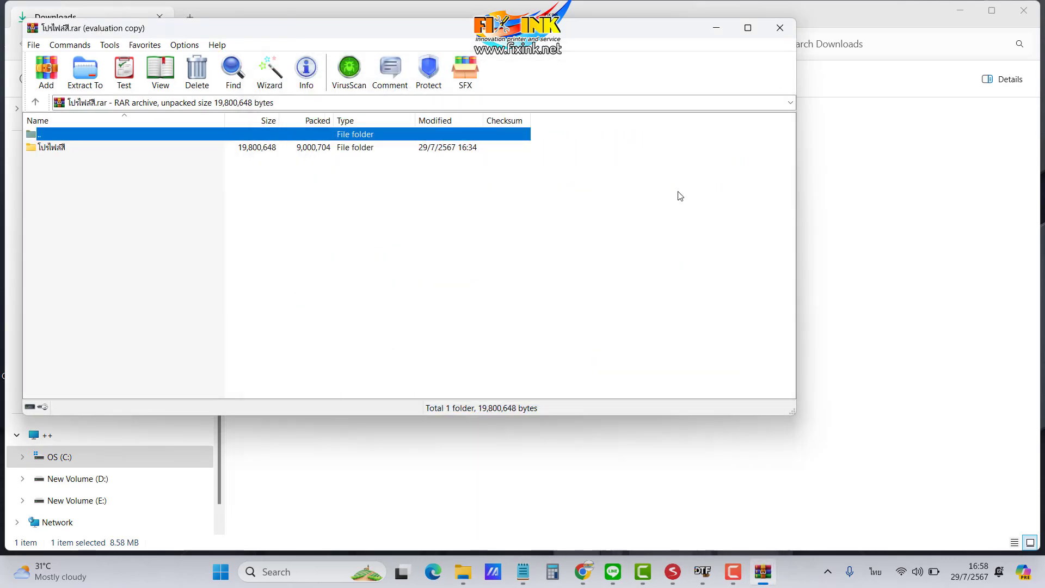
{"action": "left_click", "coordinate": [85, 73]}
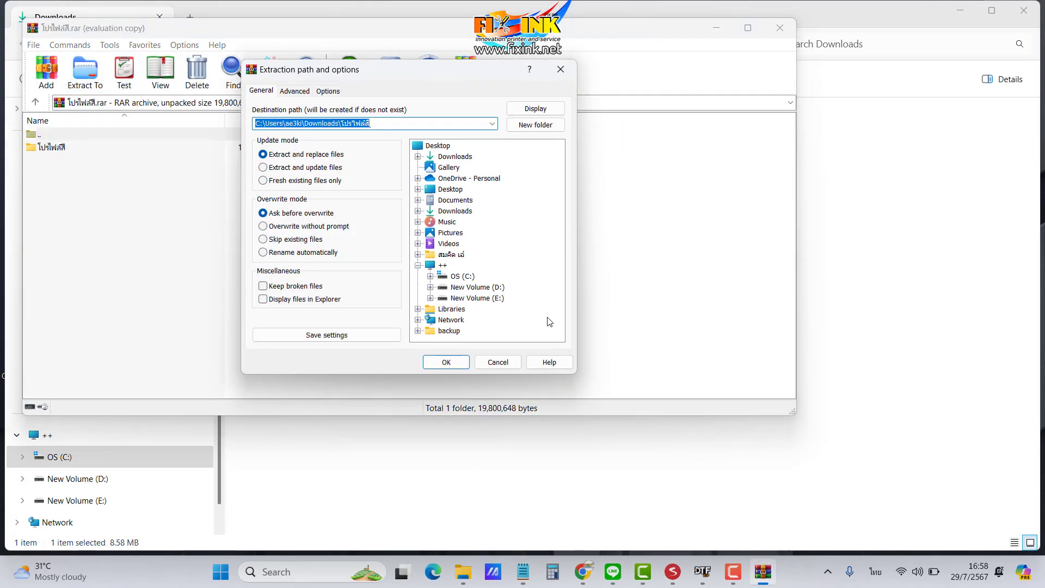
{"action": "left_click", "coordinate": [459, 369]}
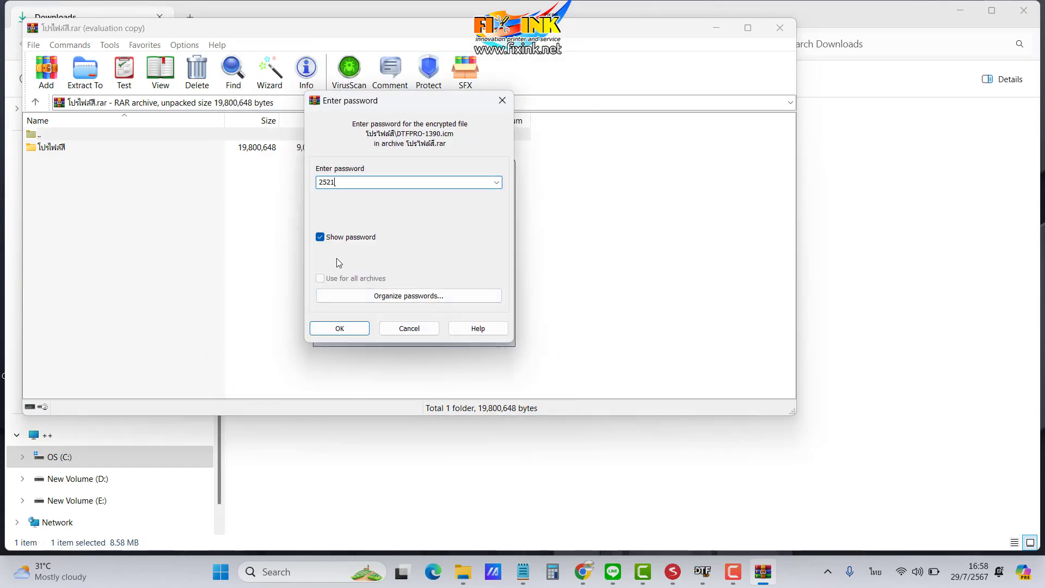
{"action": "left_click", "coordinate": [333, 327]}
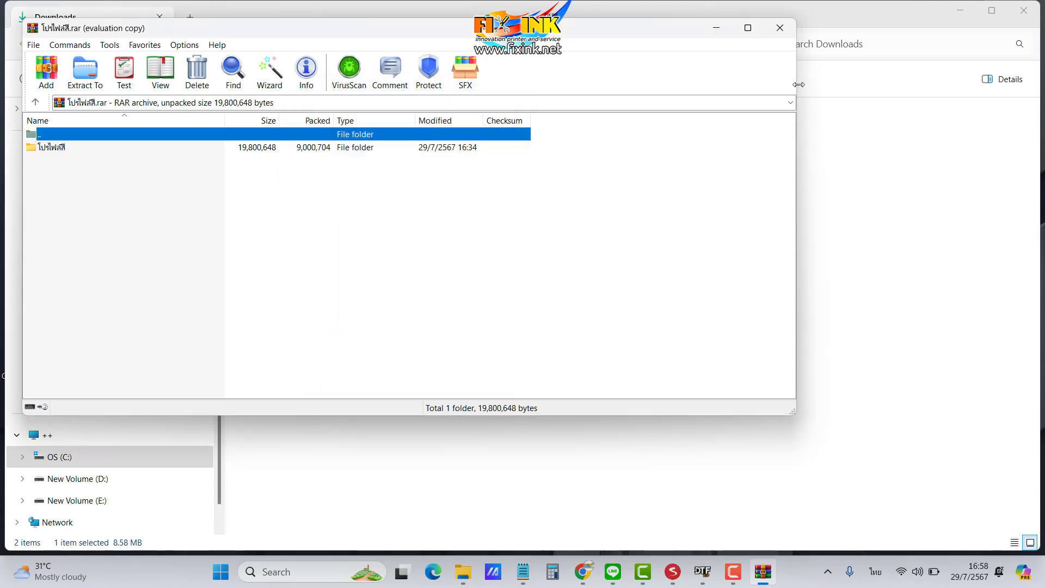
{"action": "left_click", "coordinate": [781, 28]}
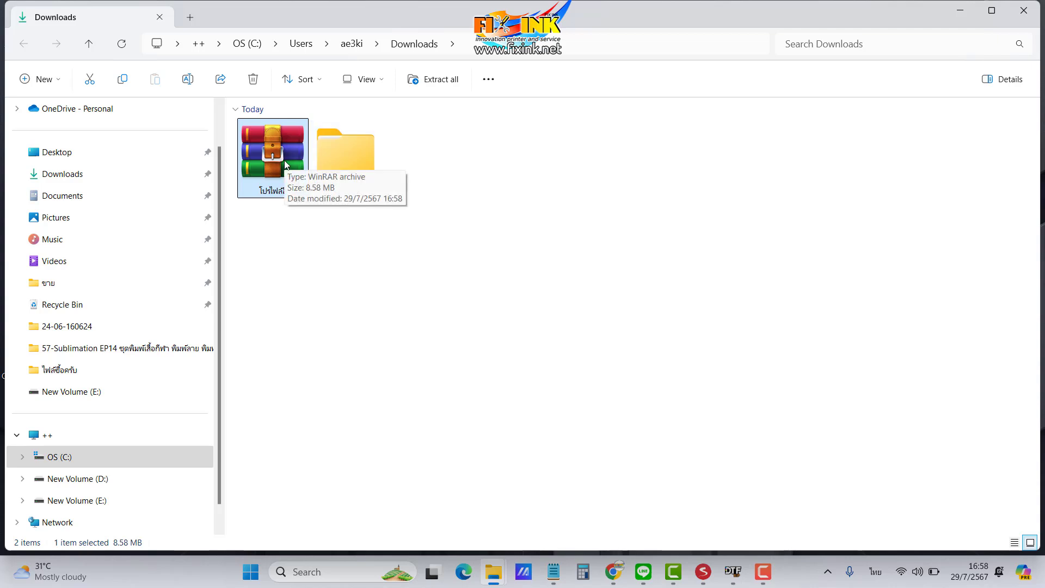
Open the โปรไฟล์สี folder and its subfolder, then select the four DTFPRO and fixink profiles.
{"action": "double_click", "coordinate": [343, 162]}
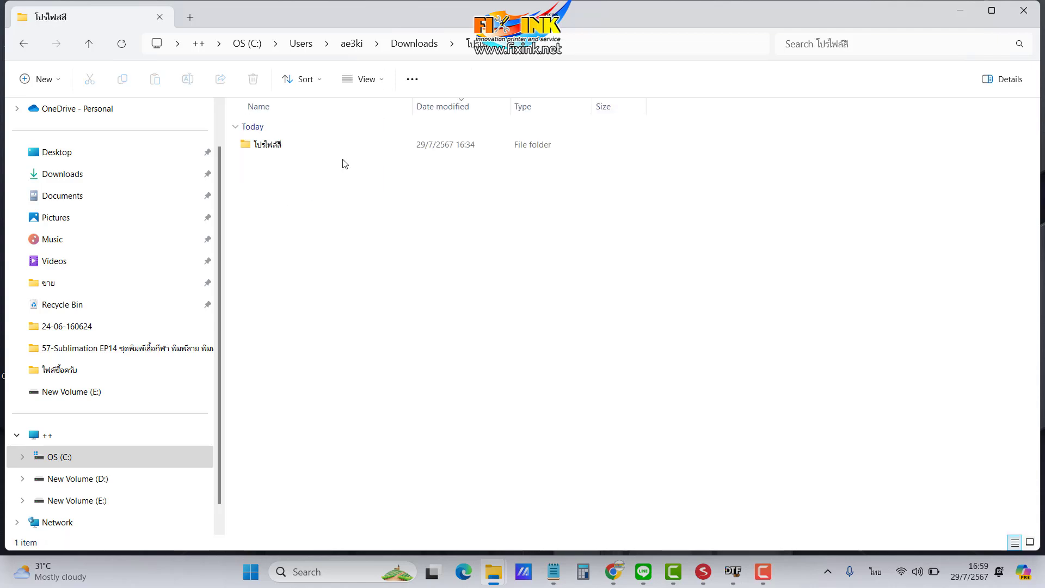
{"action": "left_click", "coordinate": [294, 150]}
{"action": "double_click", "coordinate": [295, 151]}
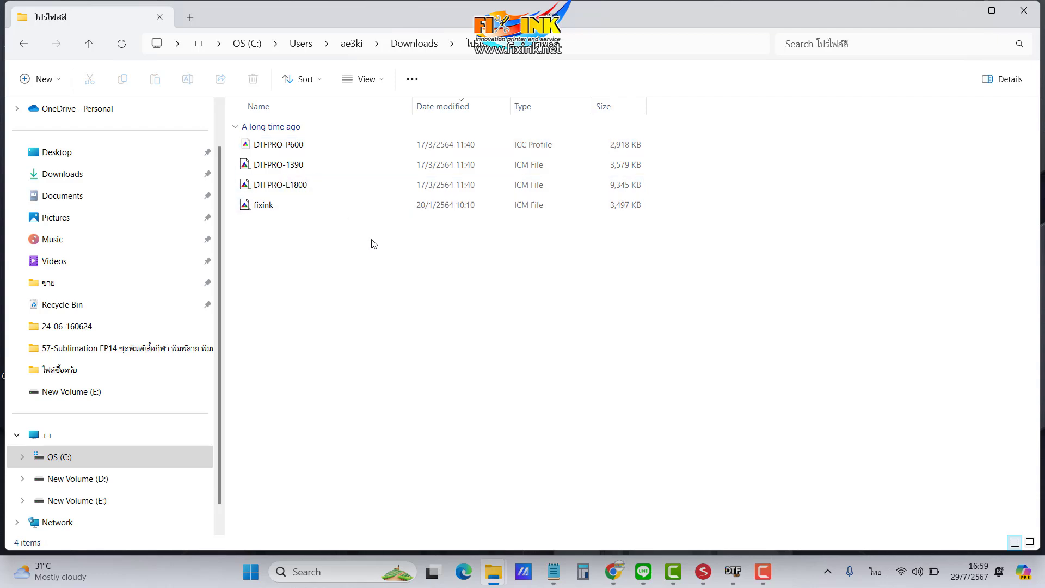
{"action": "left_click_drag", "start_coordinate": [427, 257], "coordinate": [319, 193]}
{"action": "left_click_drag", "start_coordinate": [417, 269], "coordinate": [253, 145]}
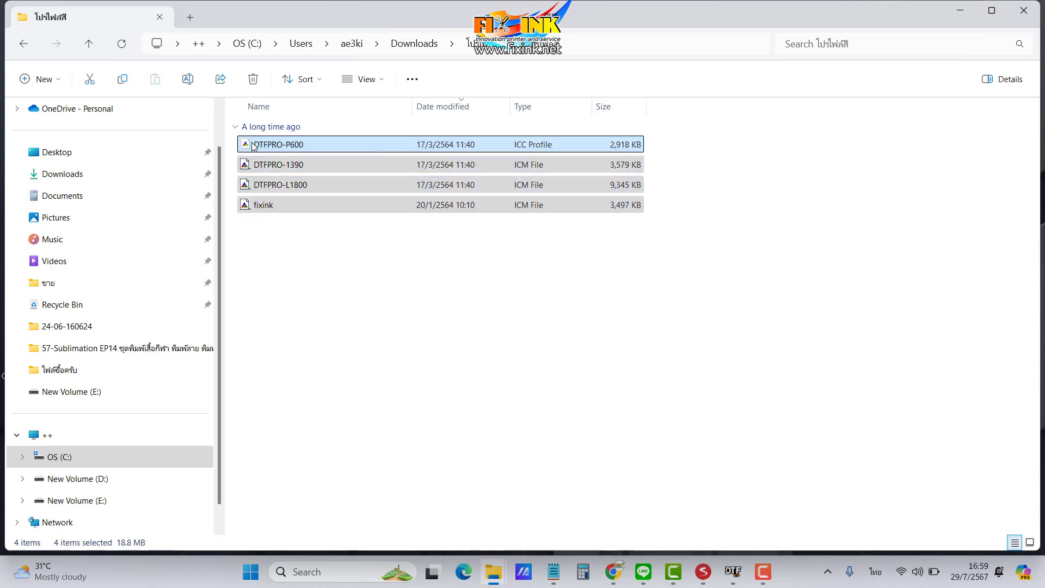
Copy the four profile files and navigate to C:\Acrorip\Profile\Cmyk.
{"action": "right_click", "coordinate": [253, 145]}
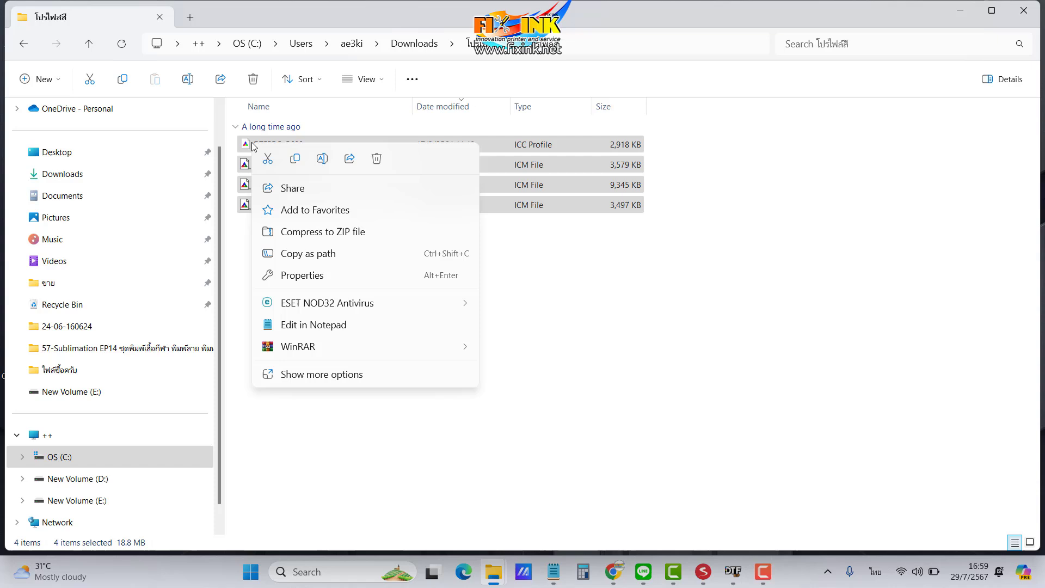
{"action": "left_click", "coordinate": [297, 160]}
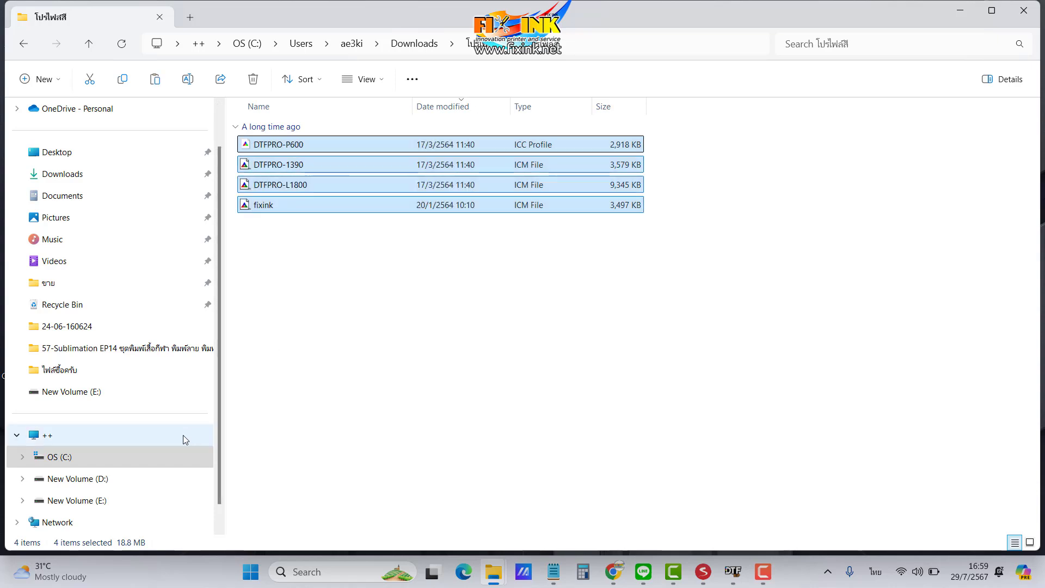
{"action": "left_click", "coordinate": [183, 436]}
{"action": "left_click", "coordinate": [309, 148]}
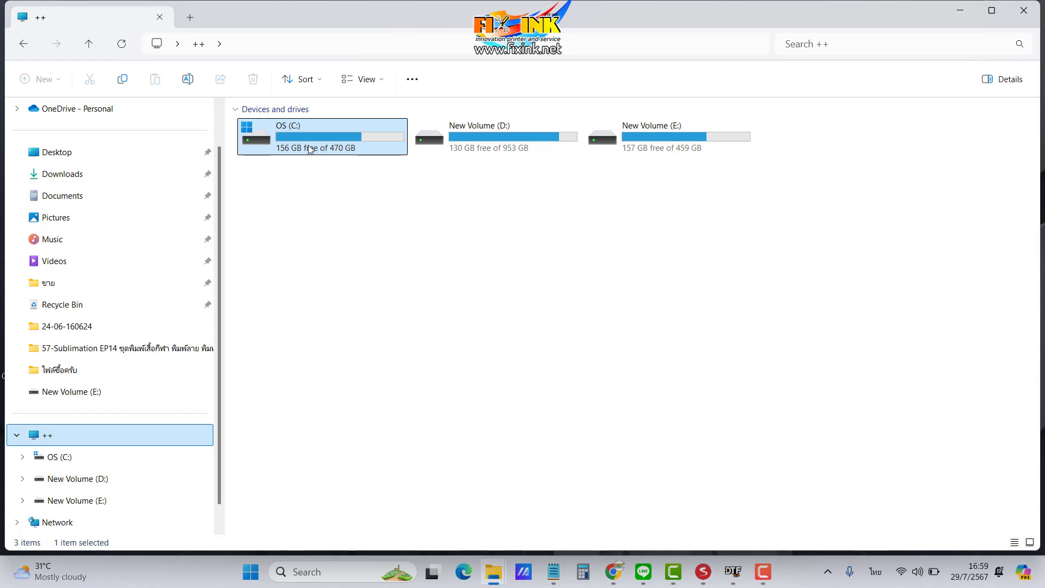
{"action": "double_click", "coordinate": [309, 149]}
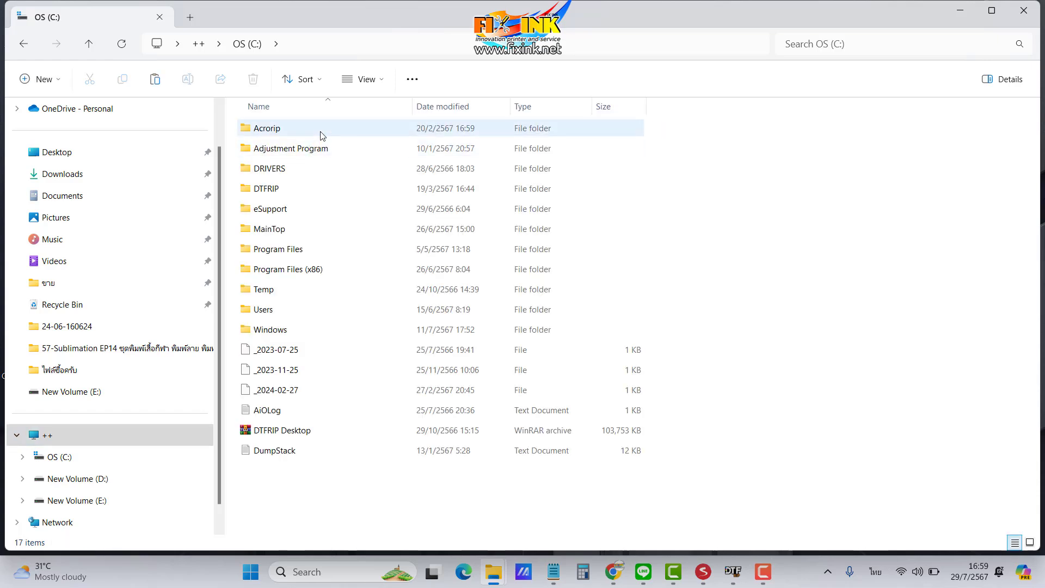
{"action": "double_click", "coordinate": [322, 130]}
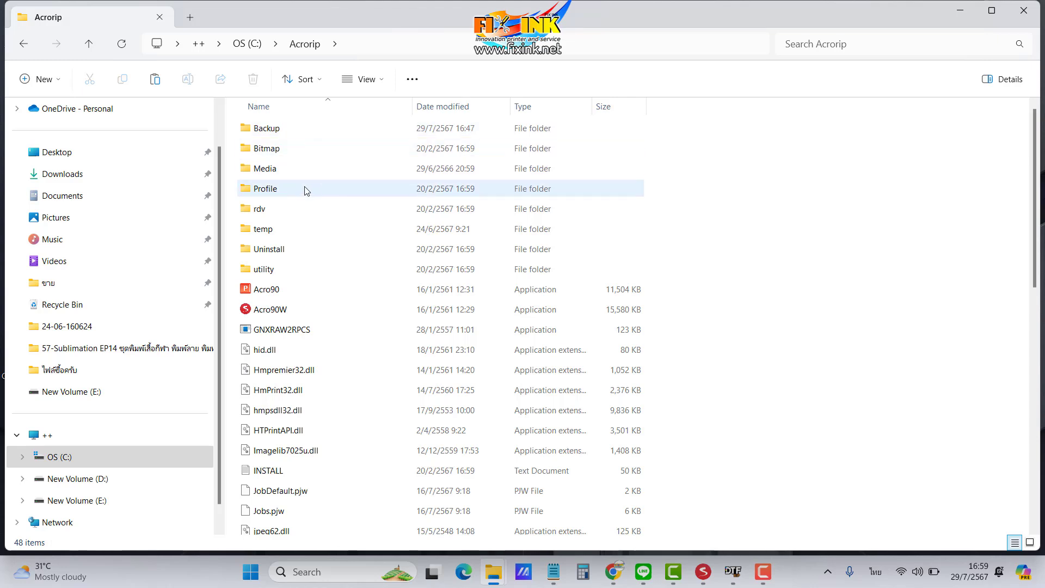
{"action": "double_click", "coordinate": [305, 190]}
{"action": "double_click", "coordinate": [296, 131]}
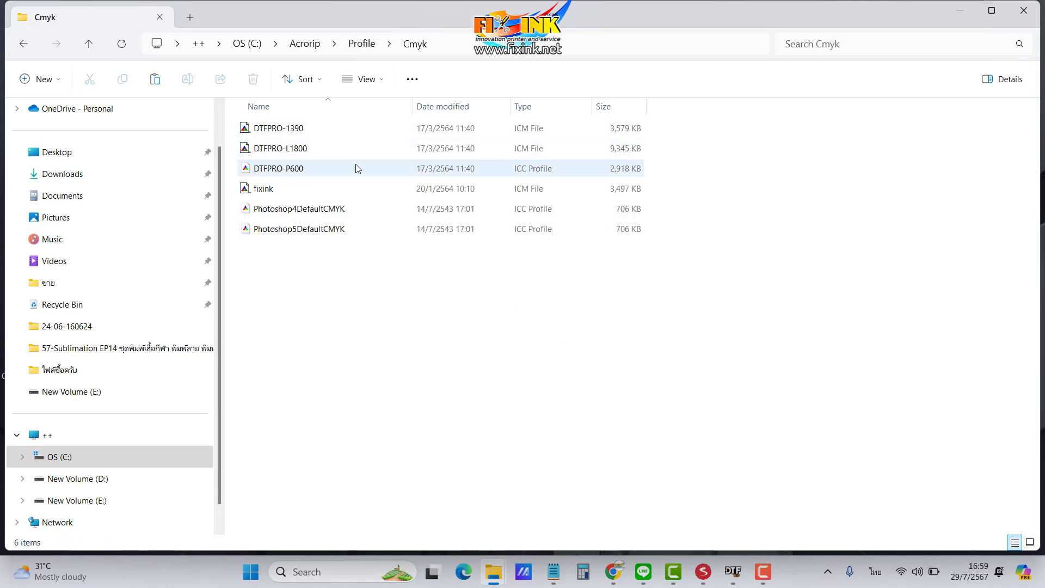
Paste the profiles into Cmyk, replacing the same-named files, then go back to Profile.
{"action": "right_click", "coordinate": [387, 299]}
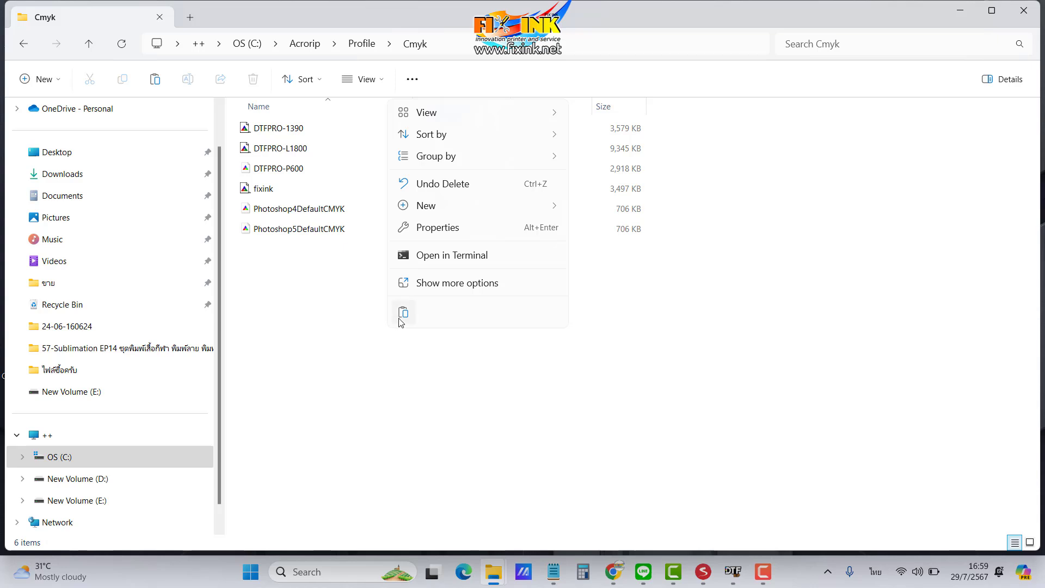
{"action": "left_click", "coordinate": [403, 314]}
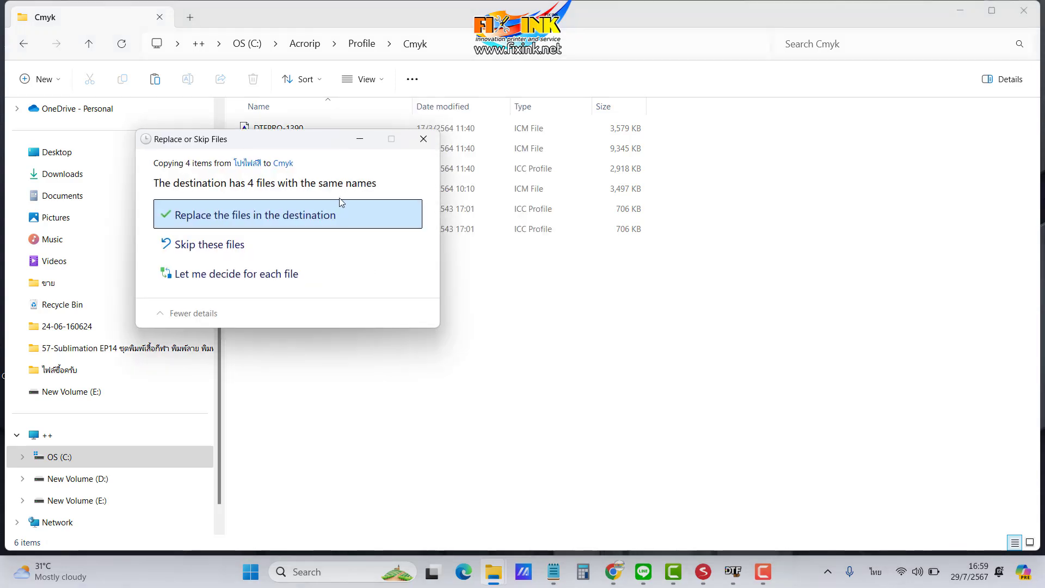
{"action": "left_click", "coordinate": [338, 212]}
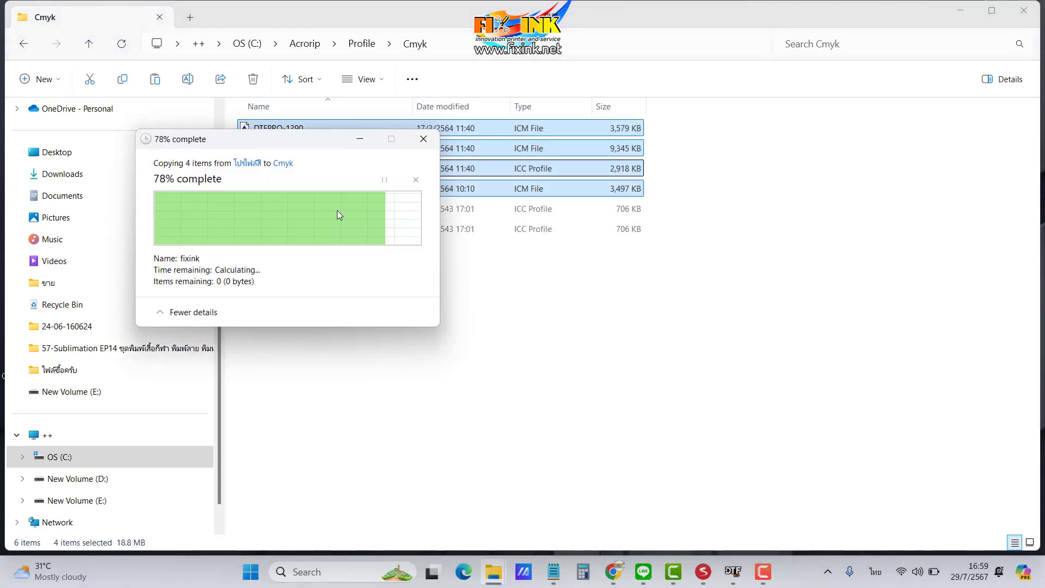
{"action": "left_click", "coordinate": [347, 298]}
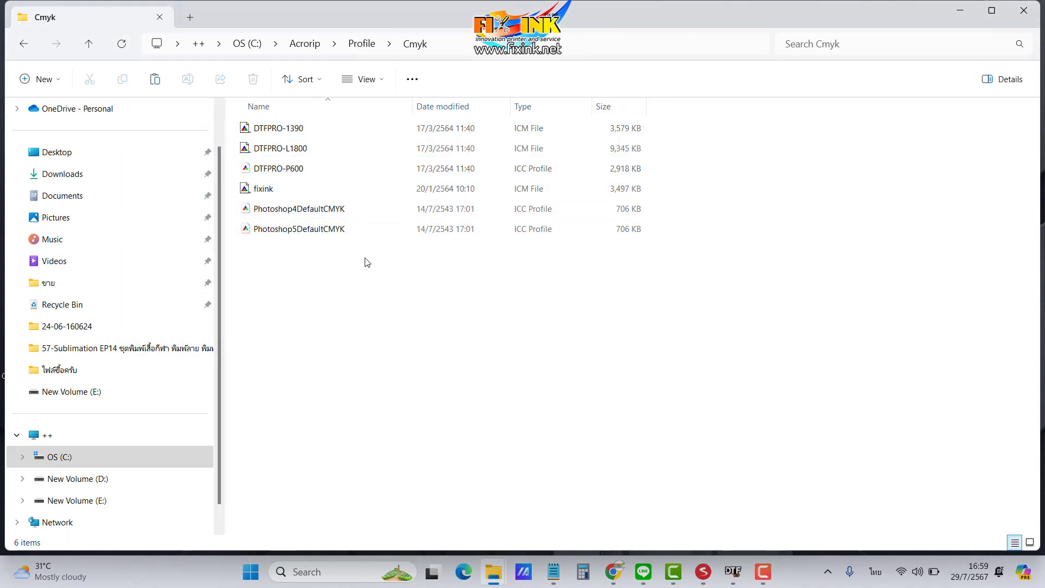
{"action": "left_click", "coordinate": [22, 46]}
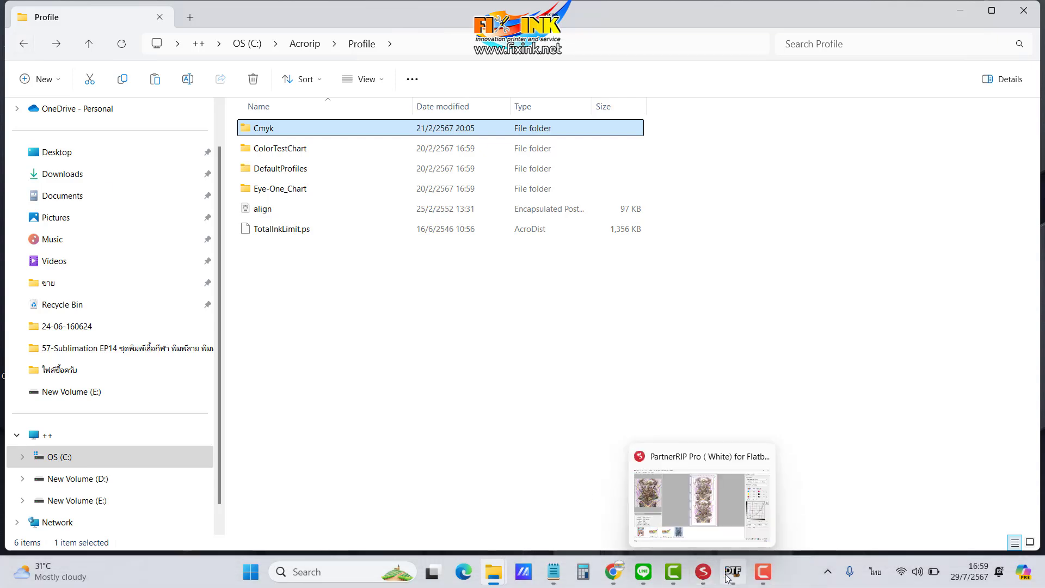
Navigate from the Acrorip folder to C:\DTFRIP\Profile\CMYK.
{"action": "left_click", "coordinate": [321, 485]}
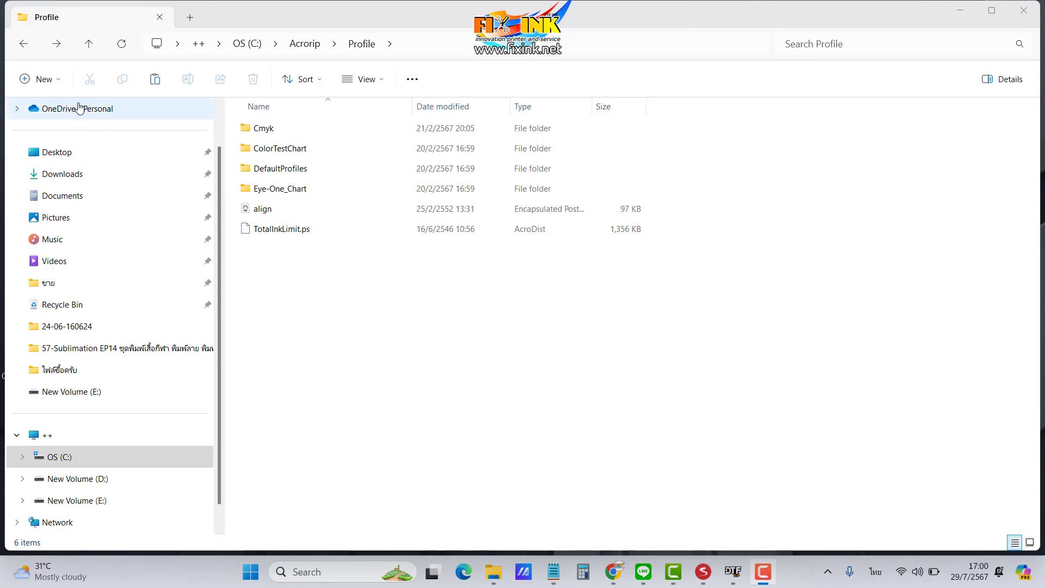
{"action": "left_click", "coordinate": [25, 44]}
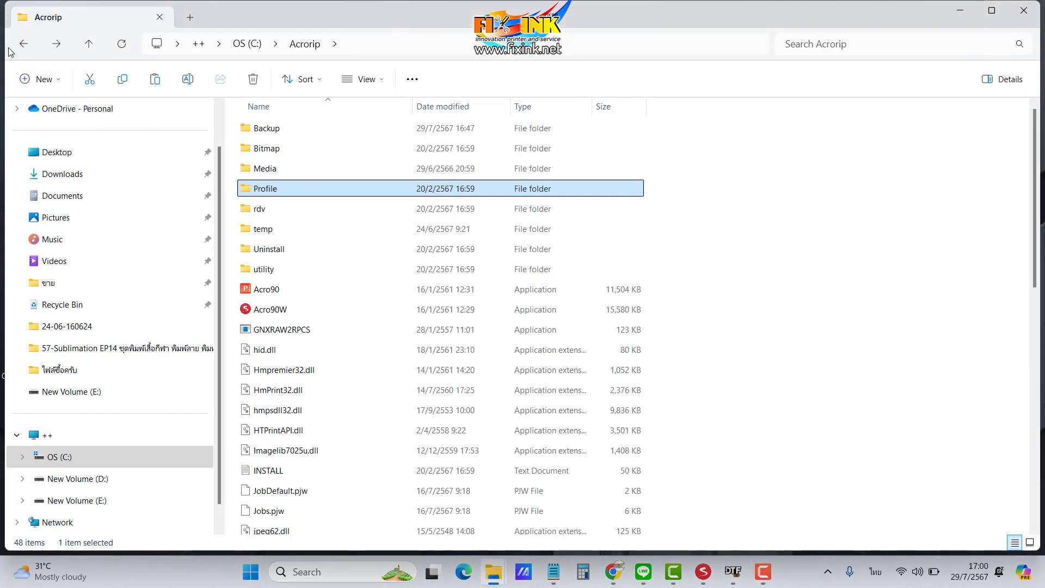
{"action": "left_click", "coordinate": [23, 44]}
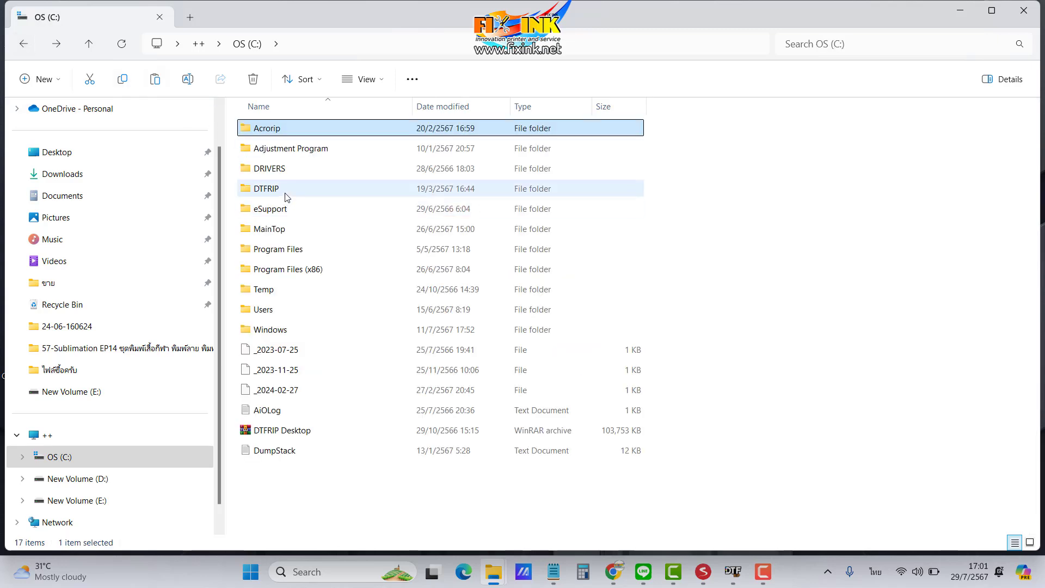
{"action": "left_click", "coordinate": [285, 196]}
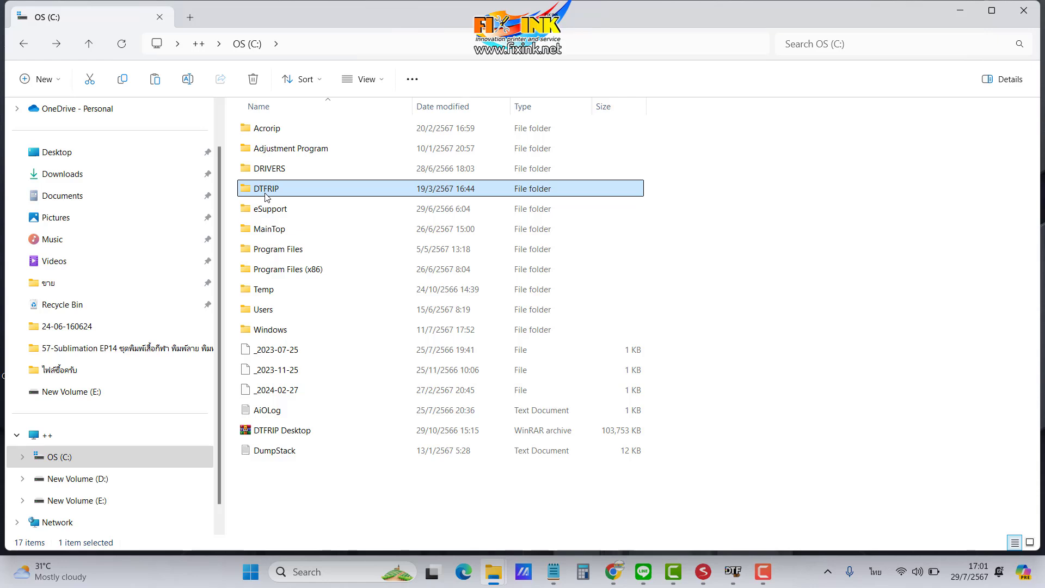
{"action": "double_click", "coordinate": [275, 193]}
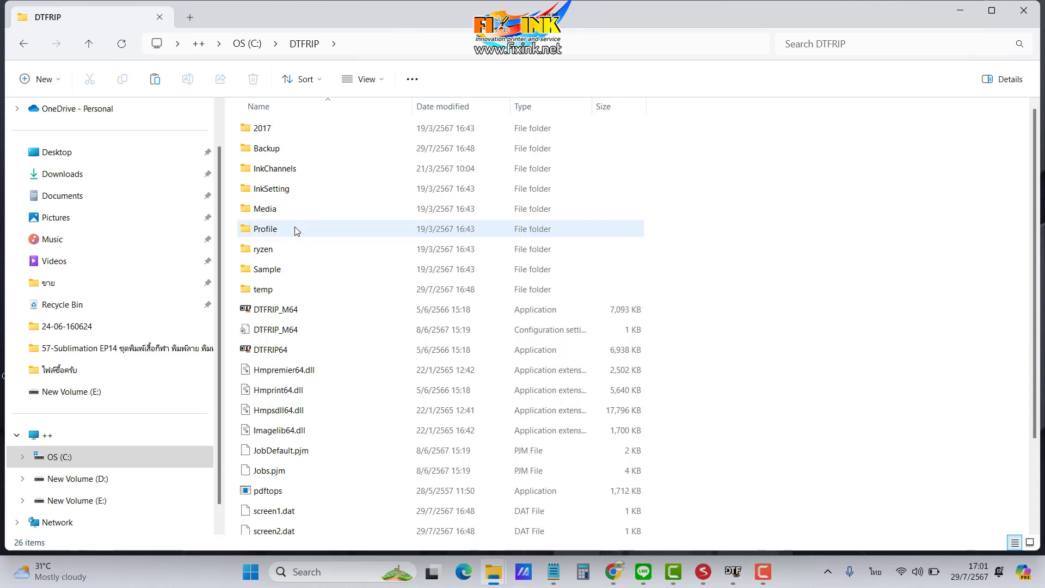
{"action": "double_click", "coordinate": [296, 229]}
{"action": "double_click", "coordinate": [292, 131]}
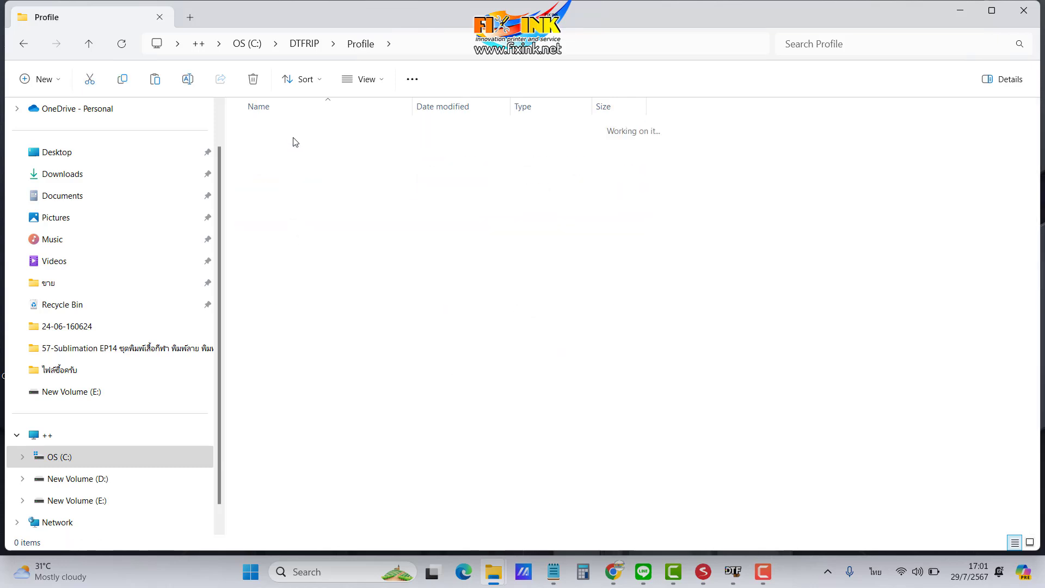
Paste the four profiles into CMYK, overwriting the older copies, and return to PartnerRIP Pro.
{"action": "right_click", "coordinate": [364, 261]}
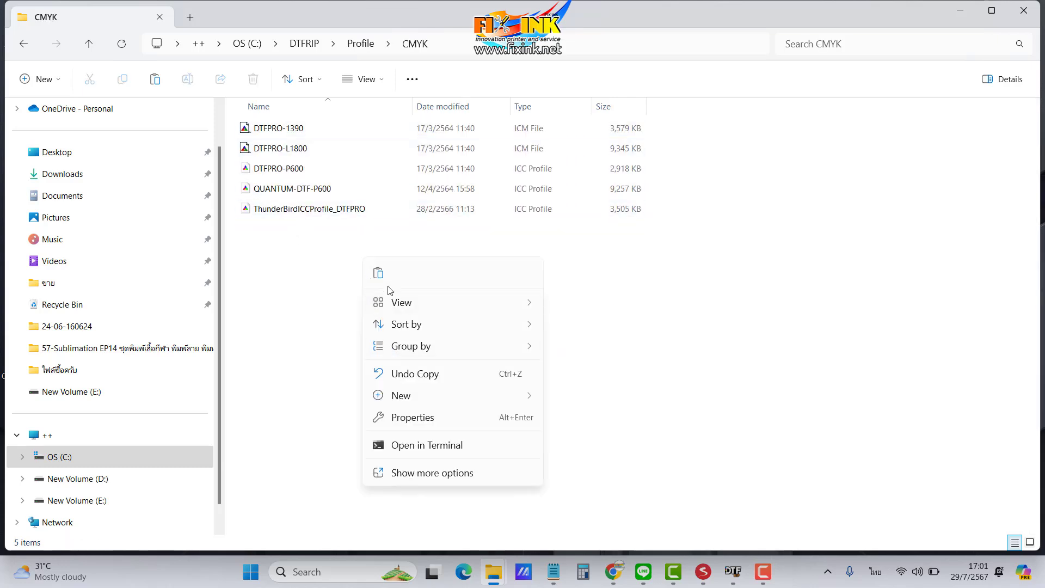
{"action": "left_click", "coordinate": [375, 276]}
{"action": "left_click", "coordinate": [451, 217]}
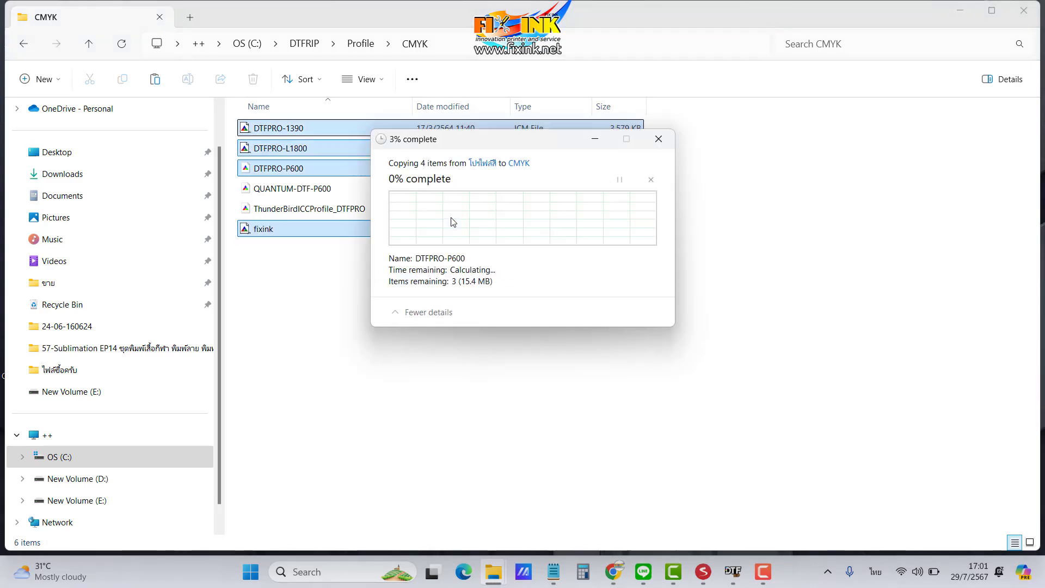
{"action": "left_click", "coordinate": [446, 294]}
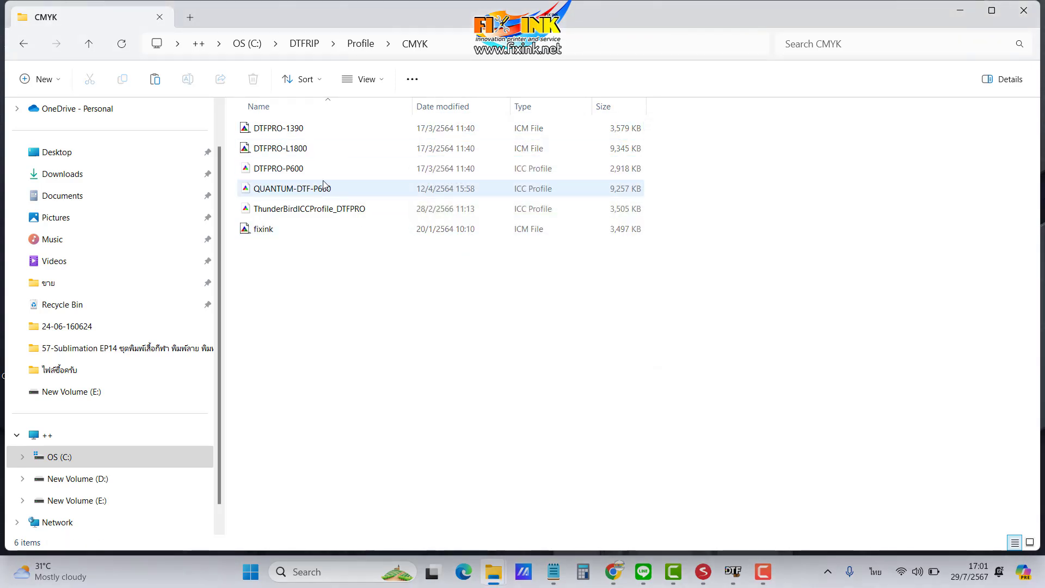
{"action": "left_click", "coordinate": [703, 572]}
Tick Use and set DTFPRO-1390.icm as the ICC output profile, then view the Printer settings.
{"action": "left_click", "coordinate": [880, 448]}
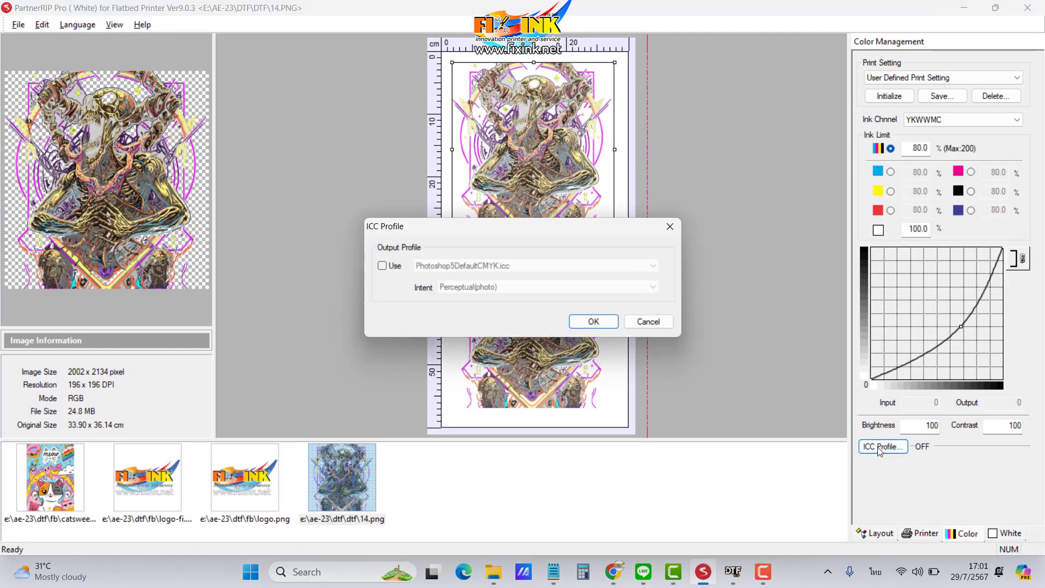
{"action": "left_click", "coordinate": [383, 267]}
{"action": "left_click", "coordinate": [440, 266]}
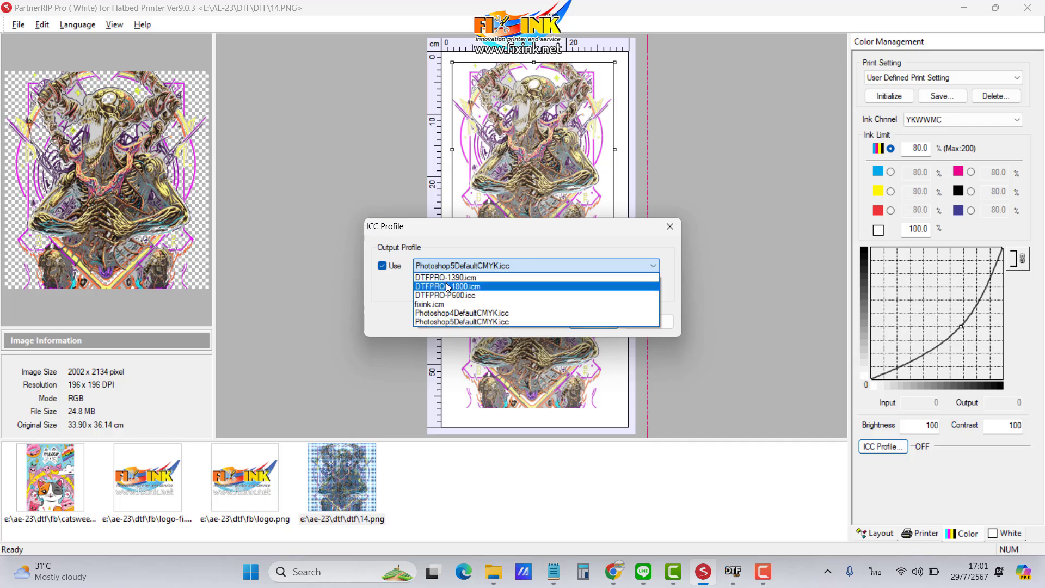
{"action": "left_click", "coordinate": [447, 277]}
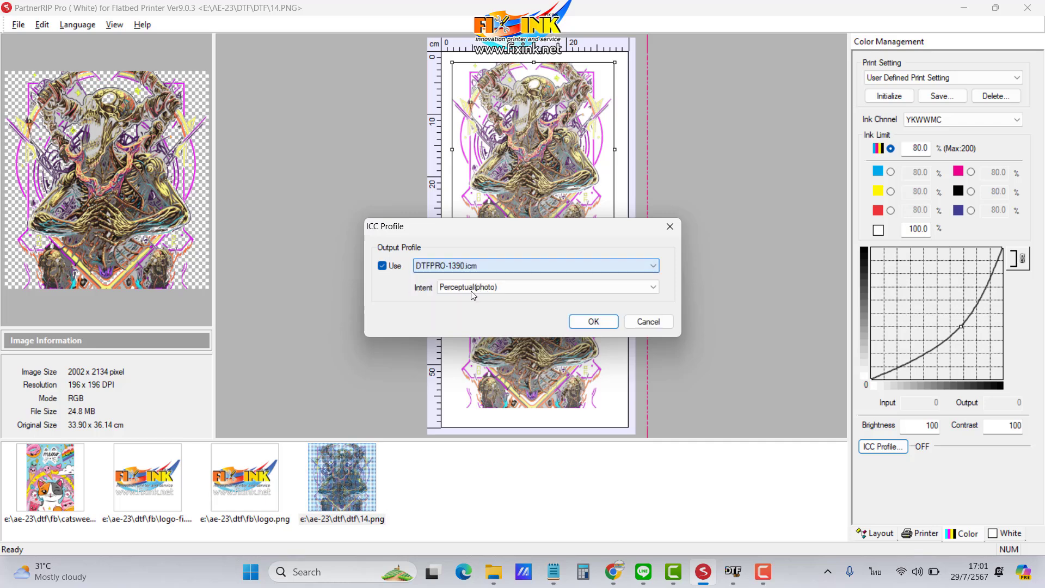
{"action": "left_click", "coordinate": [594, 321]}
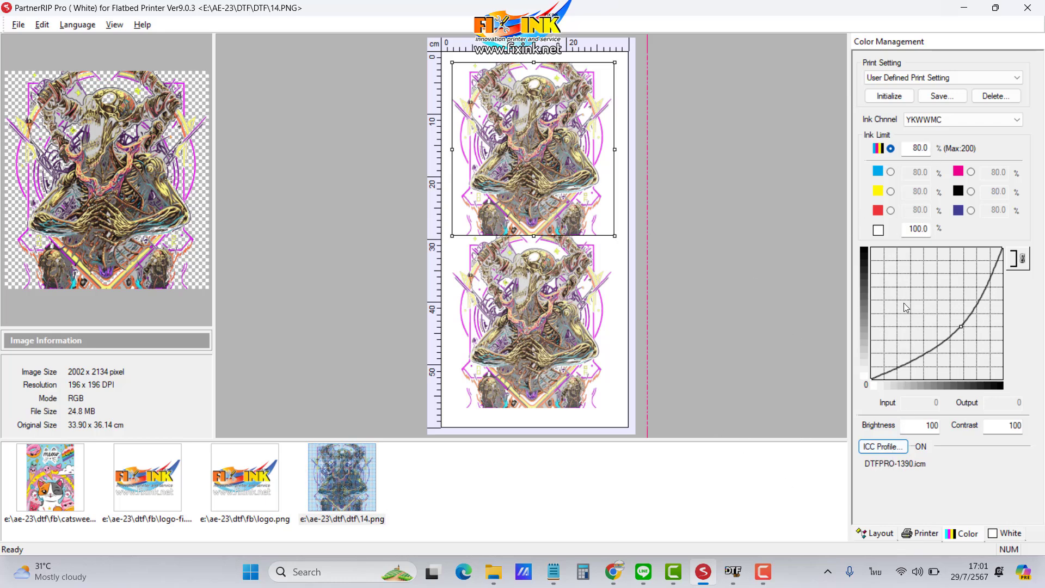
{"action": "left_click", "coordinate": [921, 533]}
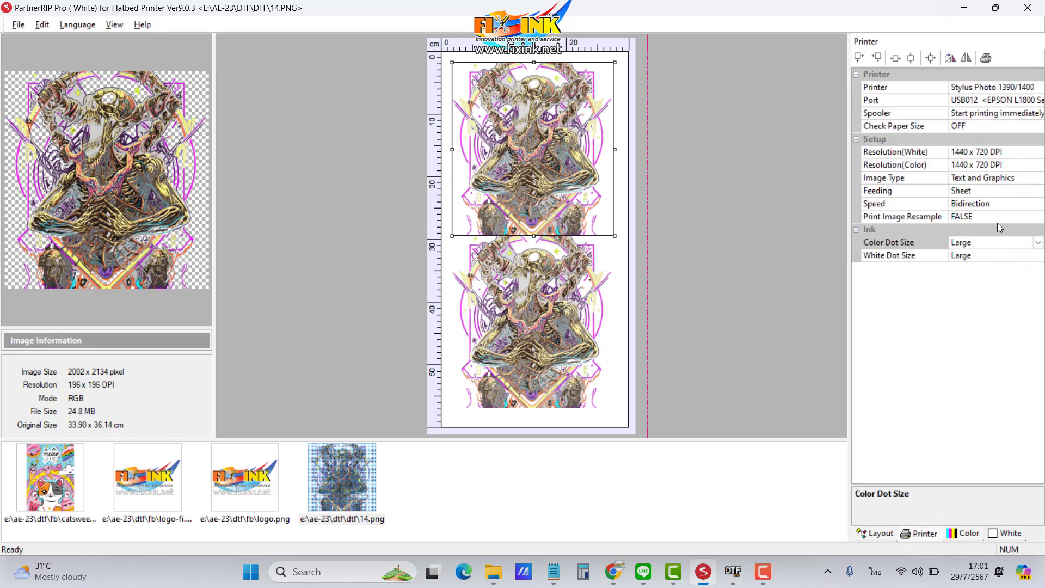
From the Color tab, reopen ICC Profile and select fixink.icm as the output profile.
{"action": "left_click", "coordinate": [963, 533]}
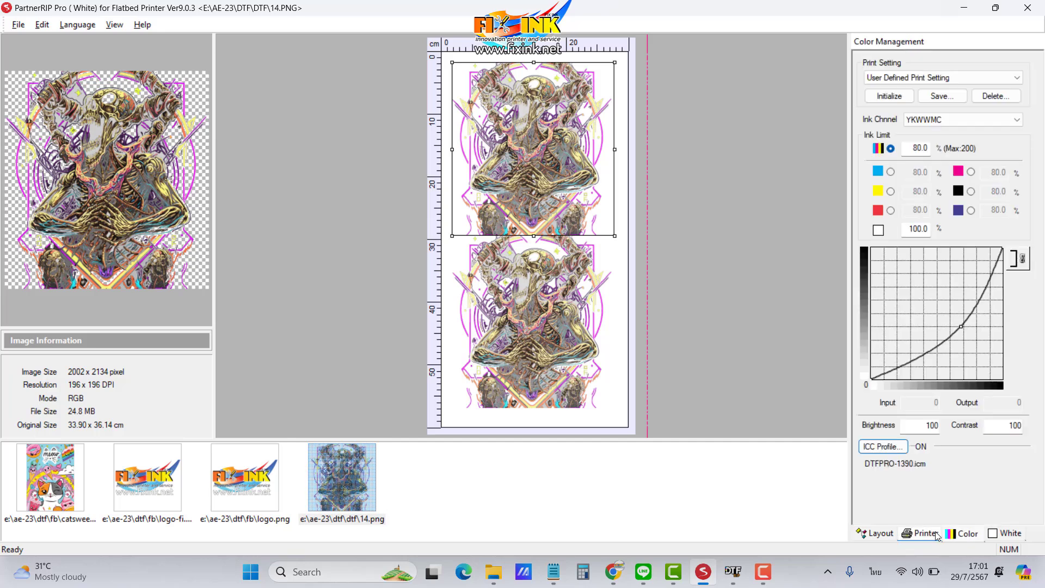
{"action": "left_click", "coordinate": [891, 446]}
{"action": "left_click", "coordinate": [485, 266]}
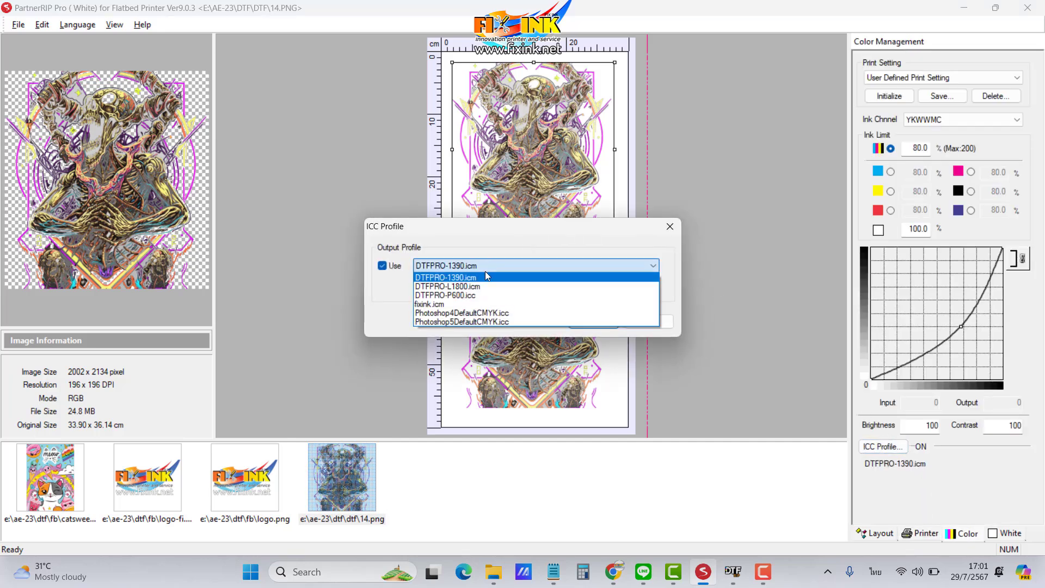
{"action": "left_click", "coordinate": [484, 304]}
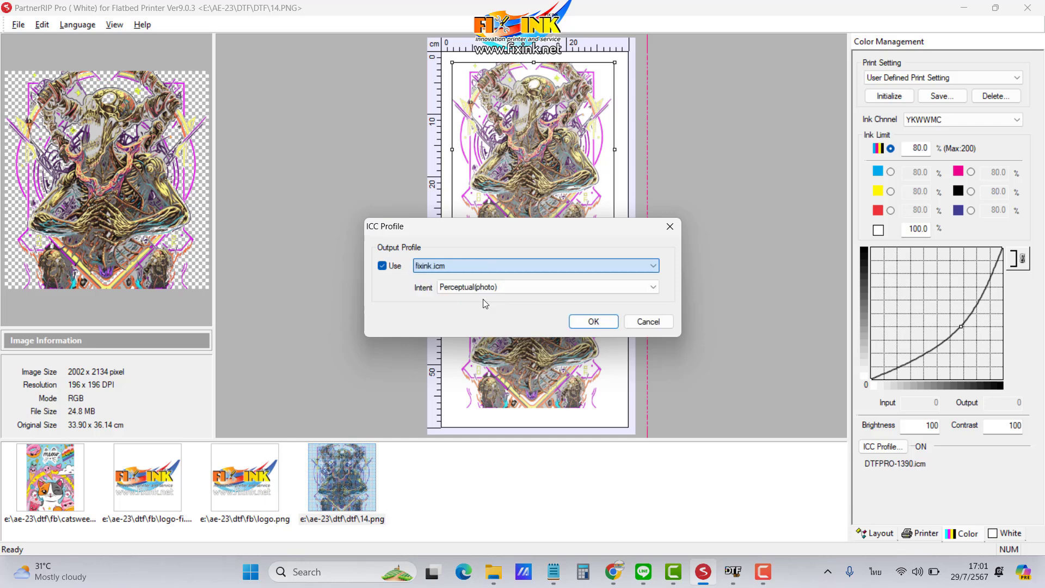
{"action": "left_click", "coordinate": [486, 267]}
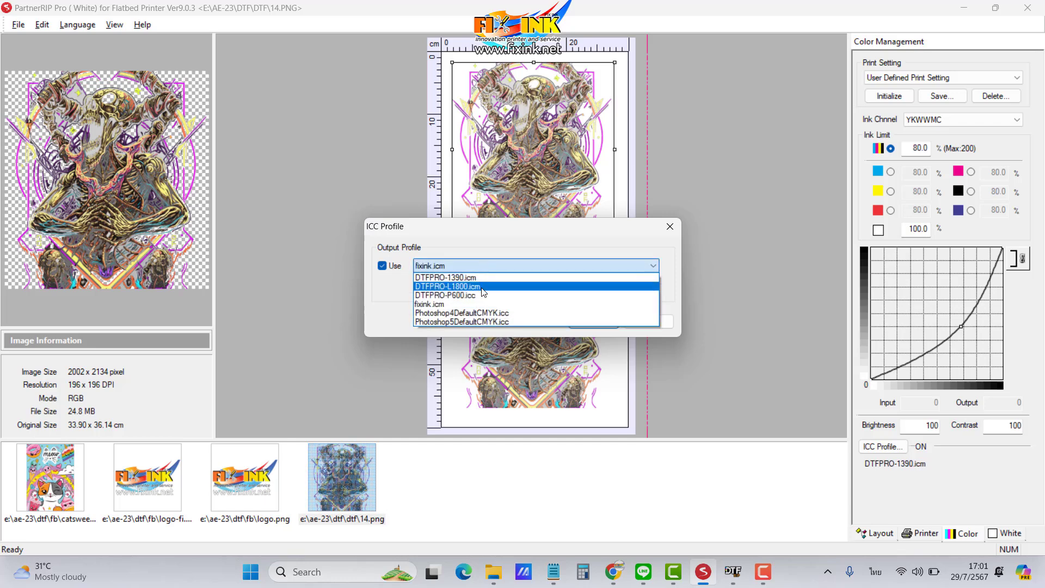
{"action": "left_click", "coordinate": [590, 236]}
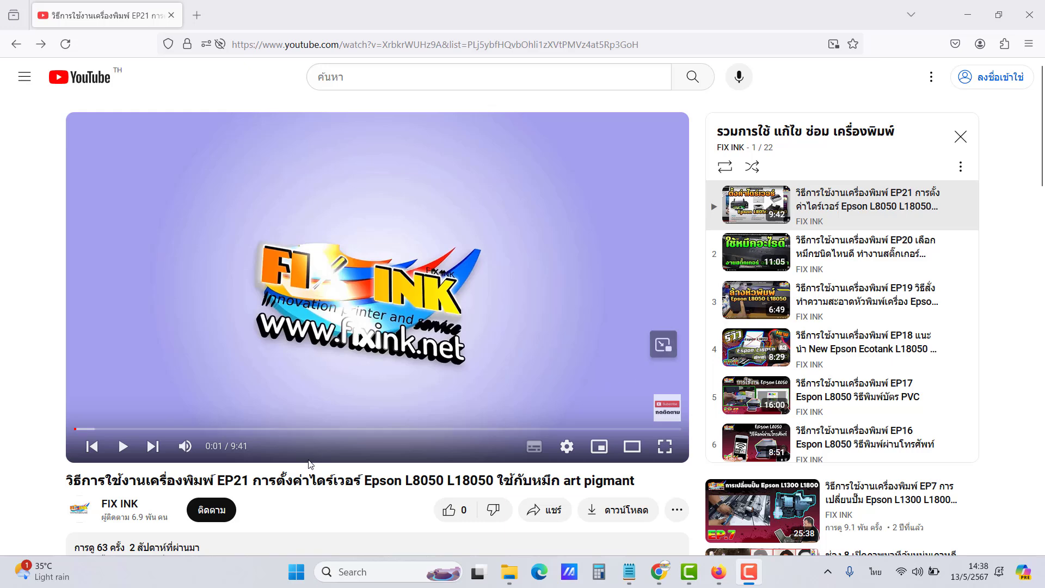
Open the FIX INK channel's Videos tab and close the miniplayer.
{"action": "left_click", "coordinate": [120, 504]}
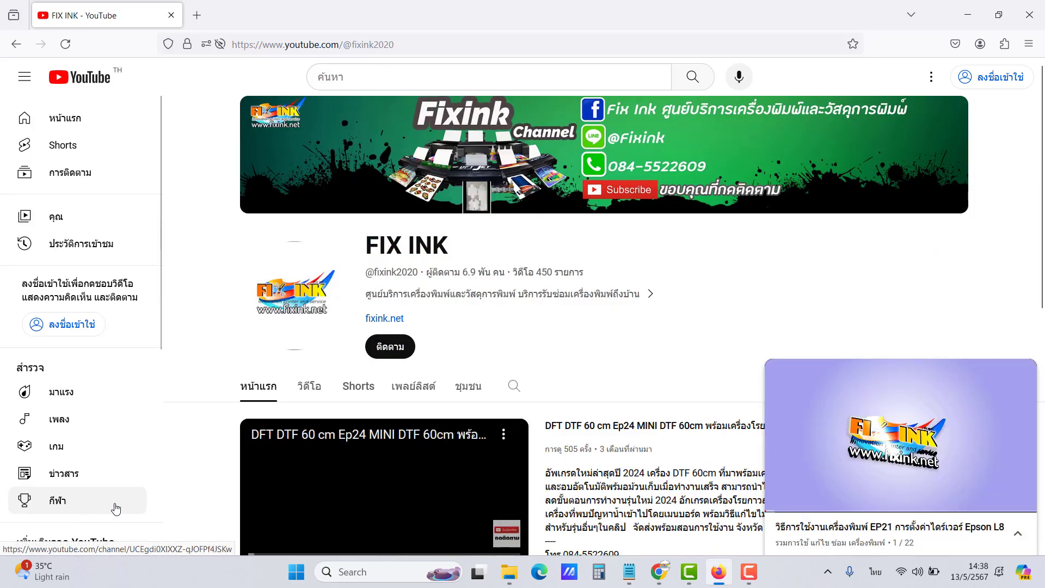
{"action": "left_click", "coordinate": [311, 390]}
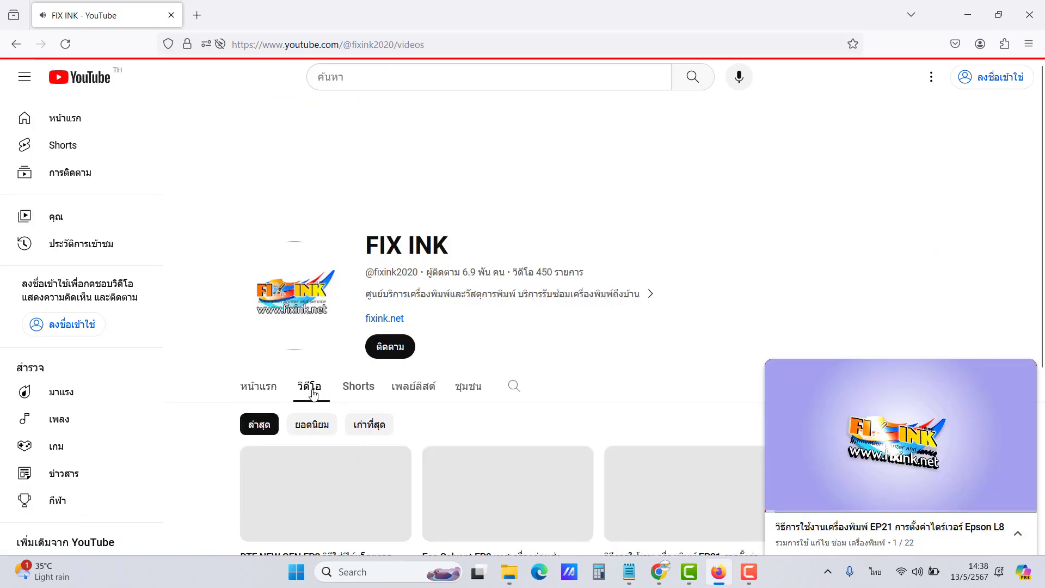
{"action": "left_click", "coordinate": [1028, 374]}
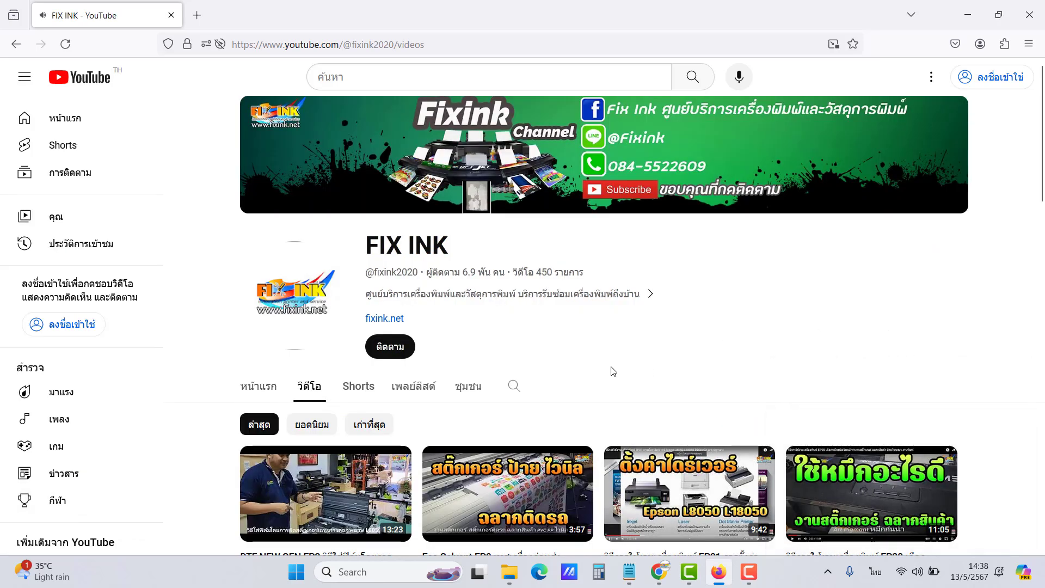
Search the channel for 'ทำความสะอาด DTF' and skim the results.
{"action": "left_click", "coordinate": [515, 388]}
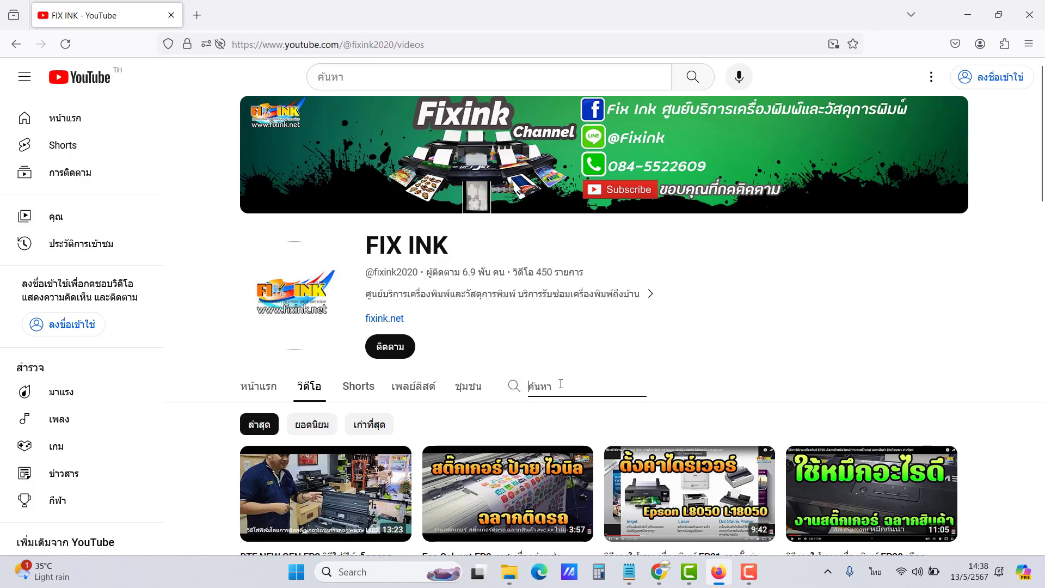
{"action": "type", "text": "ท่าค"}
{"action": "type", "text": "อ"}
{"action": "key", "text": "BackSpace"}
{"action": "key", "text": "BackSpace"}
{"action": "key", "text": "BackSpace"}
{"action": "type", "text": "สะอาด"}
{"action": "key", "text": "grave"}
{"action": "type", "text": "DTF"}
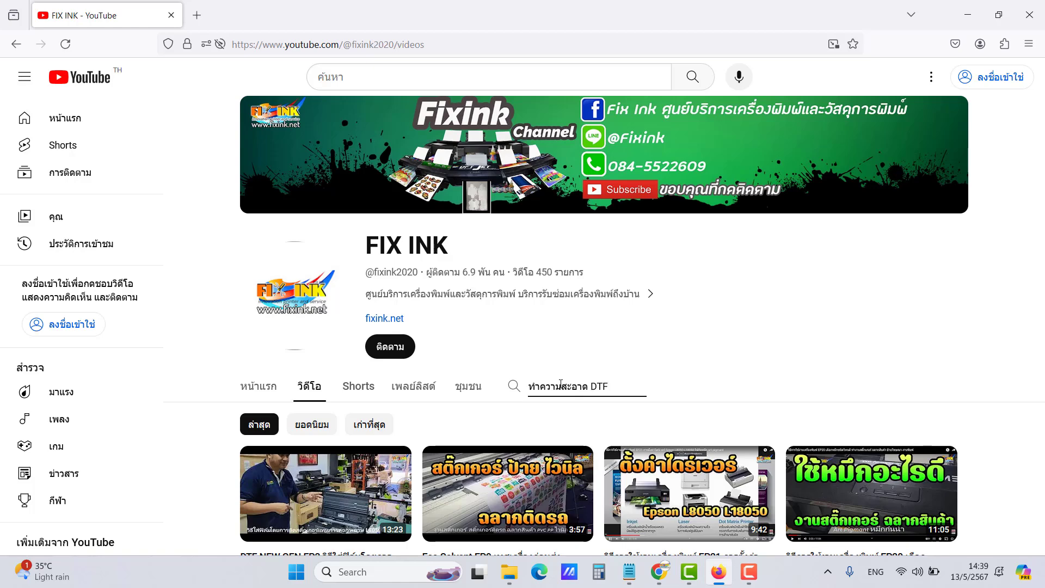
{"action": "key", "text": "Return"}
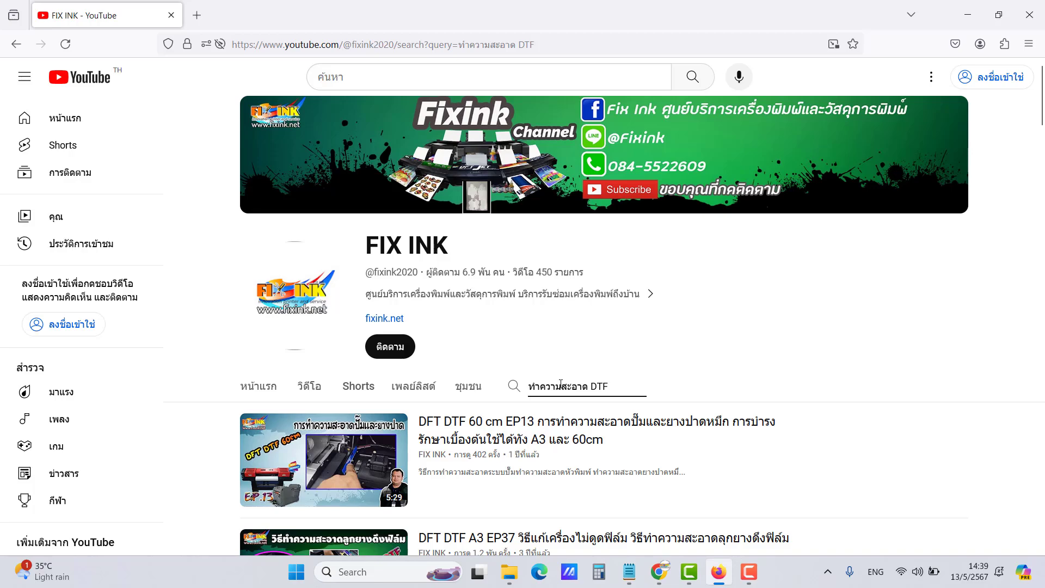
{"action": "scroll", "coordinate": [576, 408], "scroll_direction": "down", "scroll_amount": 8}
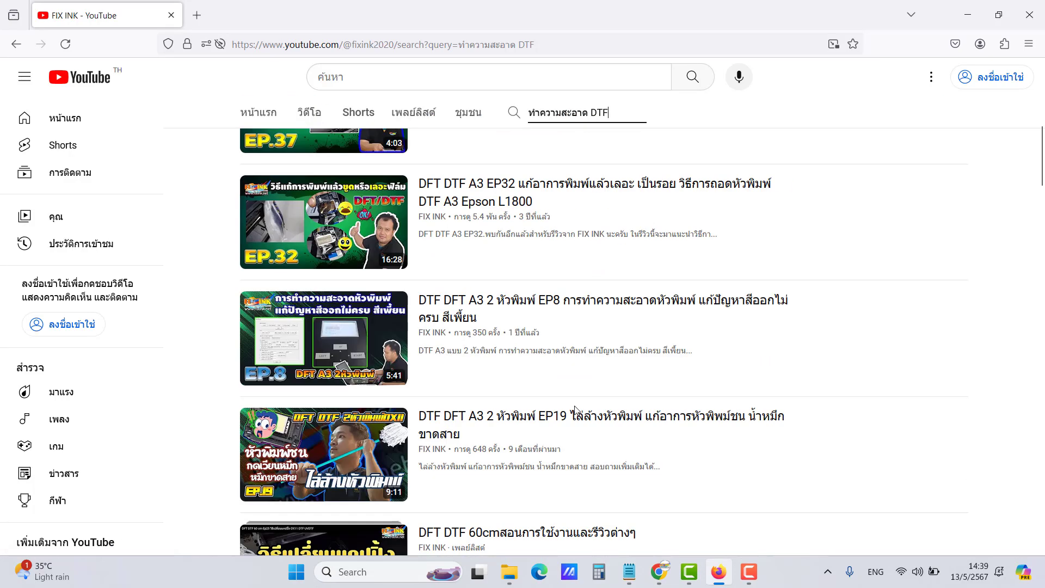
{"action": "scroll", "coordinate": [575, 408], "scroll_direction": "up", "scroll_amount": 8}
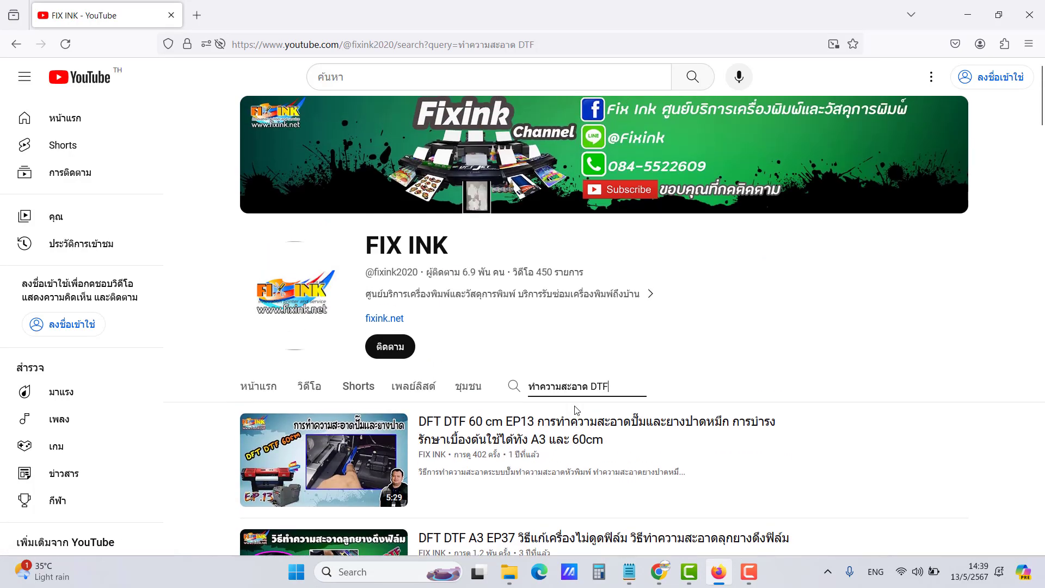